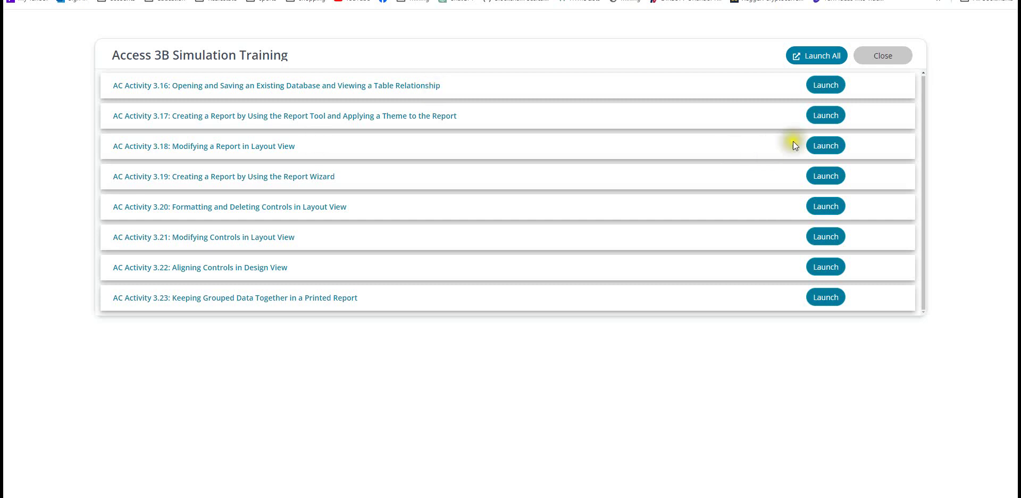
Launch all Access 3B Simulation Training activities in a widened window and enable the database's disabled content
{"action": "left_click", "coordinate": [820, 58]}
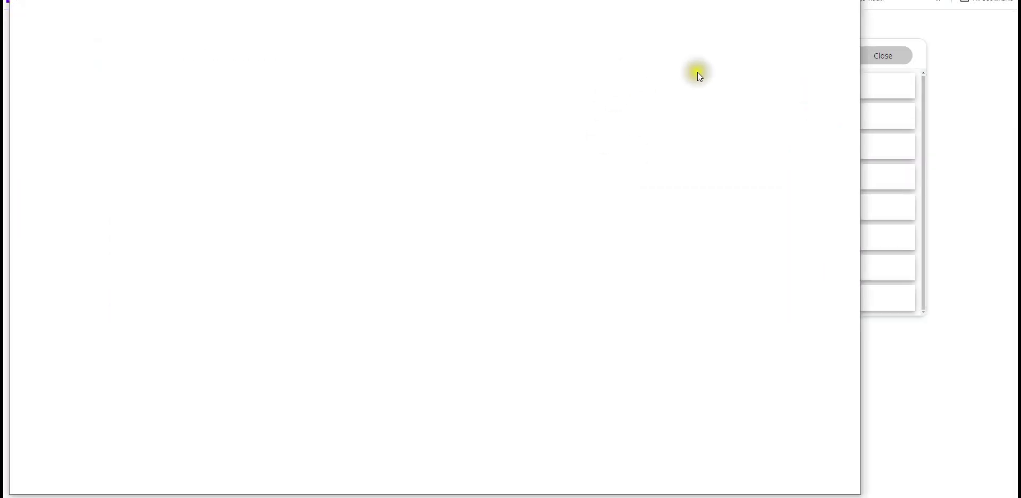
{"action": "left_click_drag", "start_coordinate": [861, 187], "coordinate": [1009, 194]}
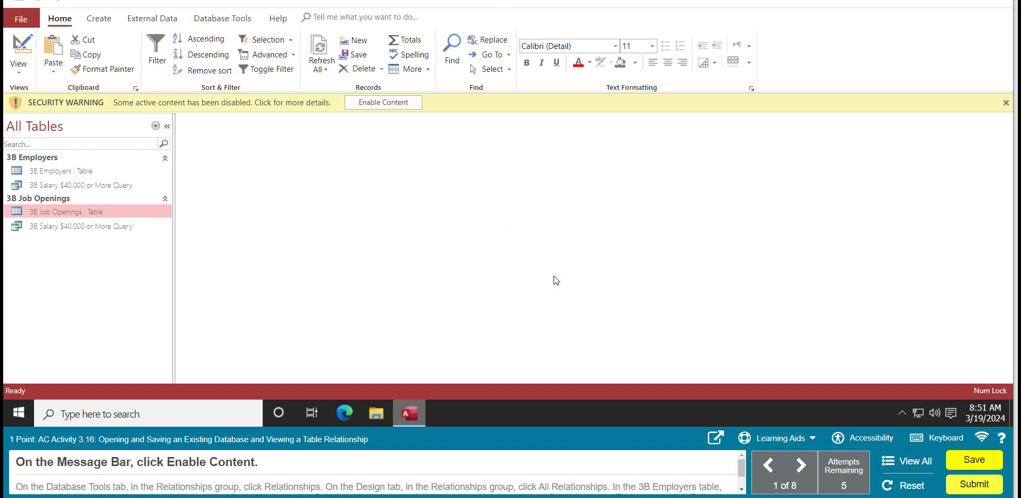
{"action": "left_click", "coordinate": [384, 102]}
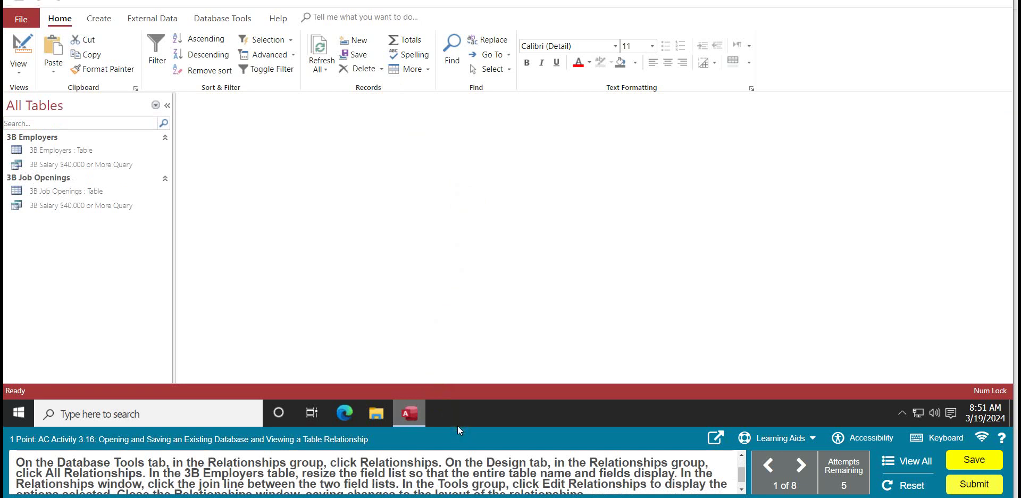
Show all table relationships and enlarge the 3B Employers field list so its whole name and every field fit
{"action": "left_click", "coordinate": [222, 18]}
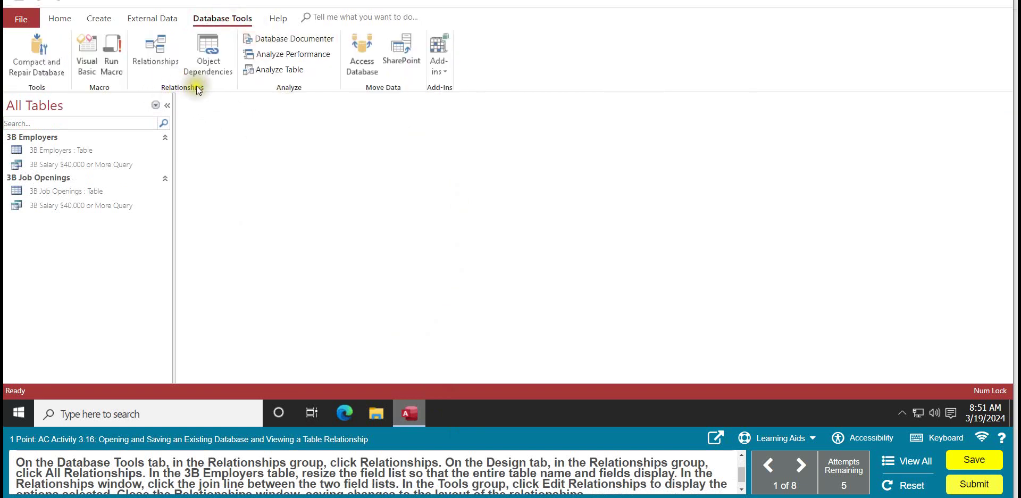
{"action": "left_click", "coordinate": [159, 52]}
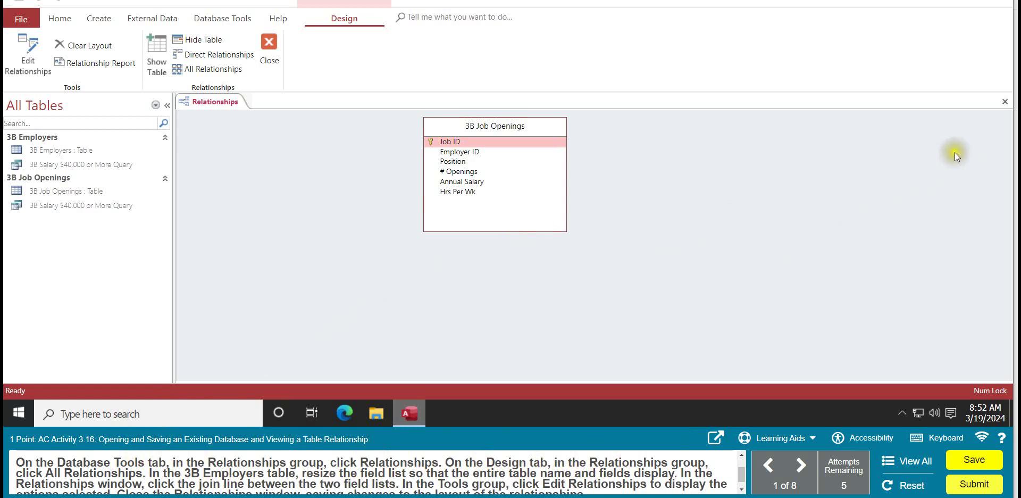
{"action": "left_click", "coordinate": [1004, 103]}
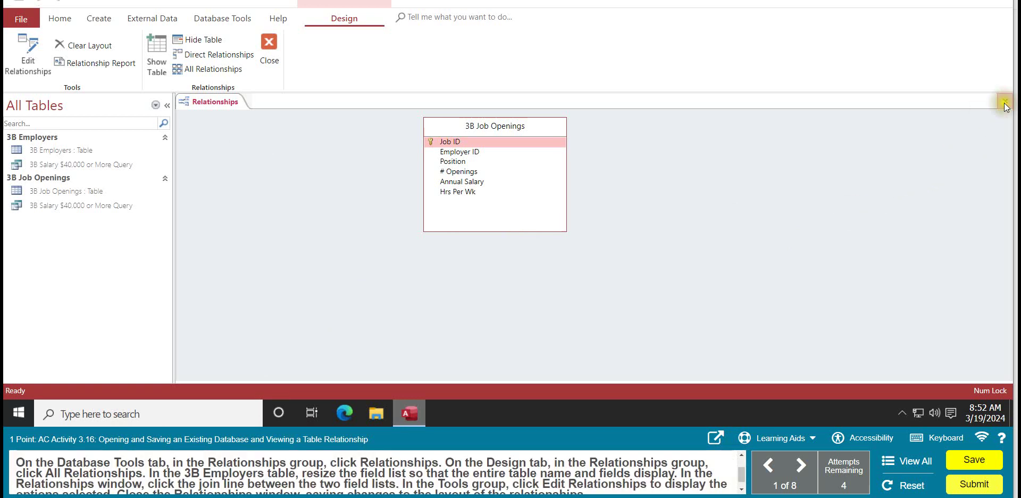
{"action": "left_click", "coordinate": [199, 71]}
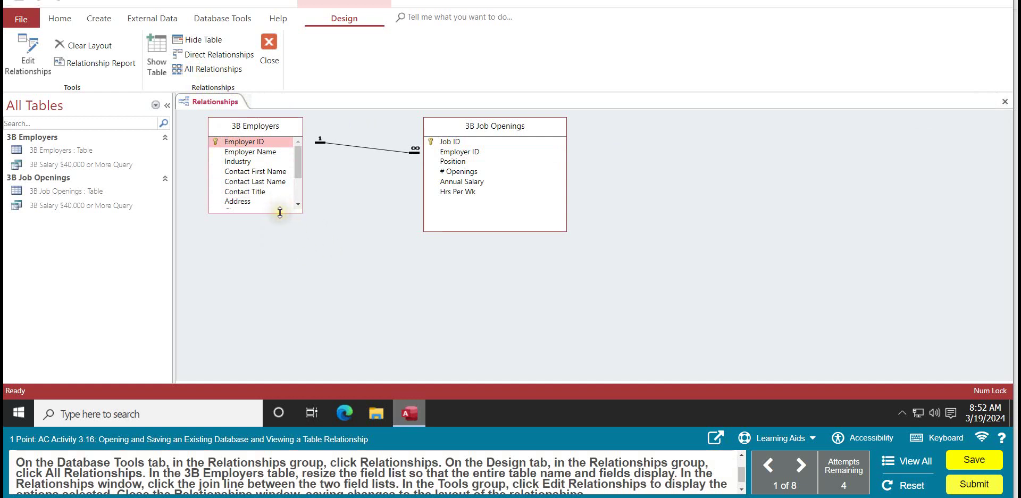
{"action": "left_click_drag", "start_coordinate": [280, 213], "coordinate": [279, 268]}
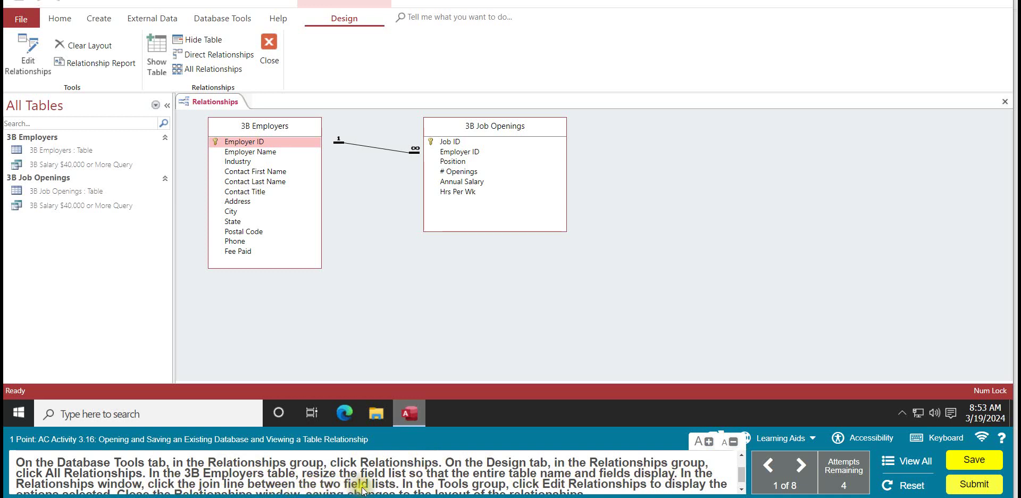
Review the relationship options of the join between 3B Employers and 3B Job Openings, and close the Relationships window, saving its layout
{"action": "left_click", "coordinate": [368, 148]}
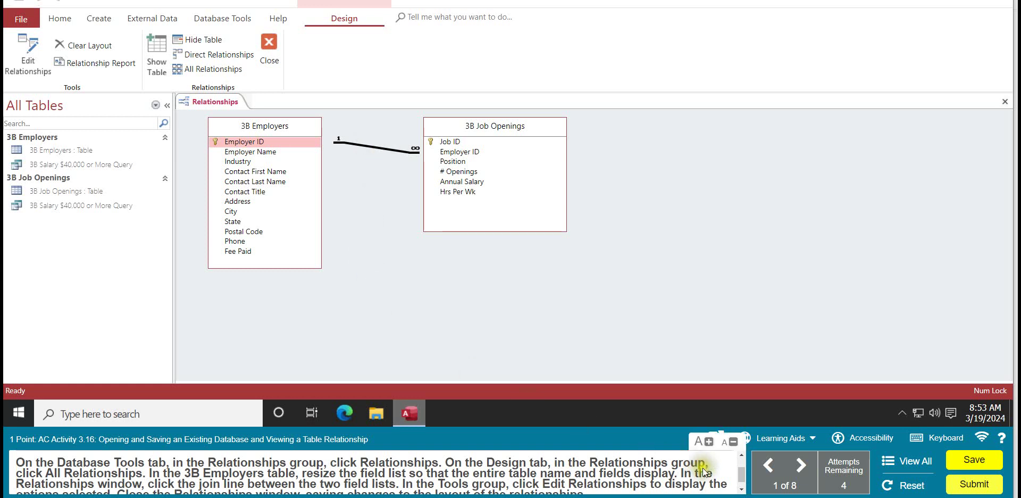
{"action": "left_click", "coordinate": [741, 489]}
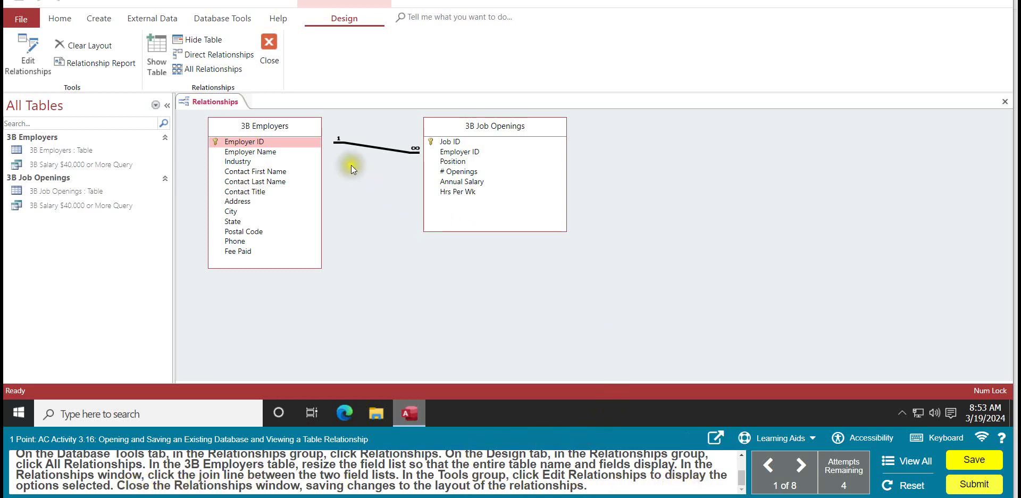
{"action": "left_click", "coordinate": [29, 65]}
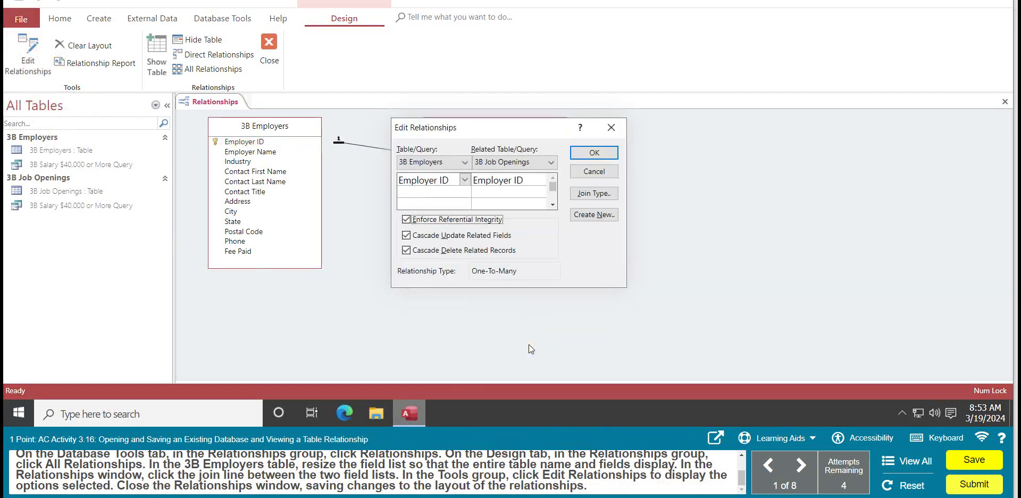
{"action": "left_click", "coordinate": [615, 129]}
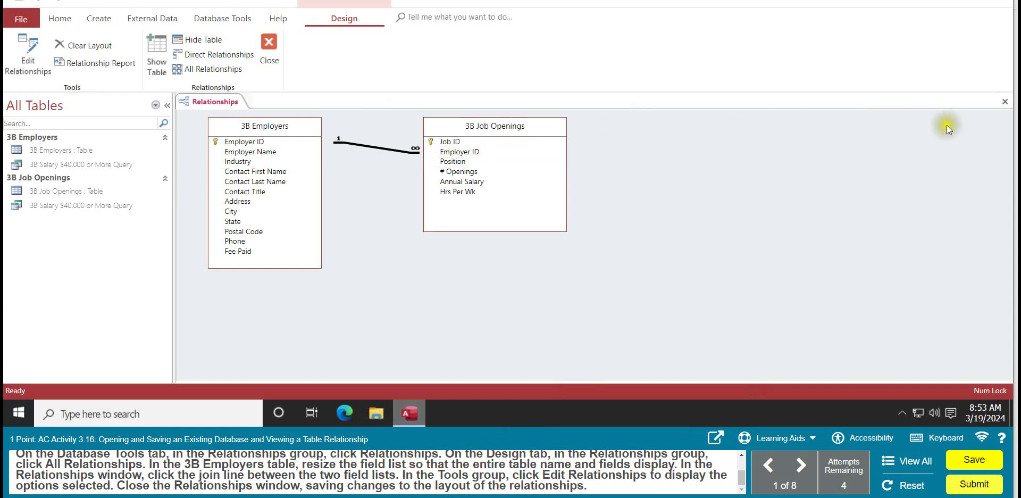
{"action": "left_click", "coordinate": [1007, 101]}
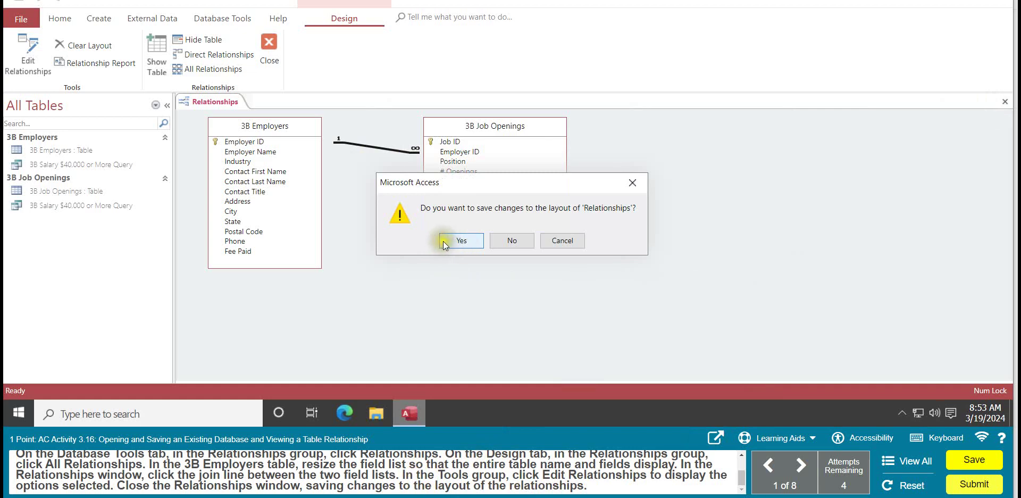
{"action": "left_click", "coordinate": [462, 241]}
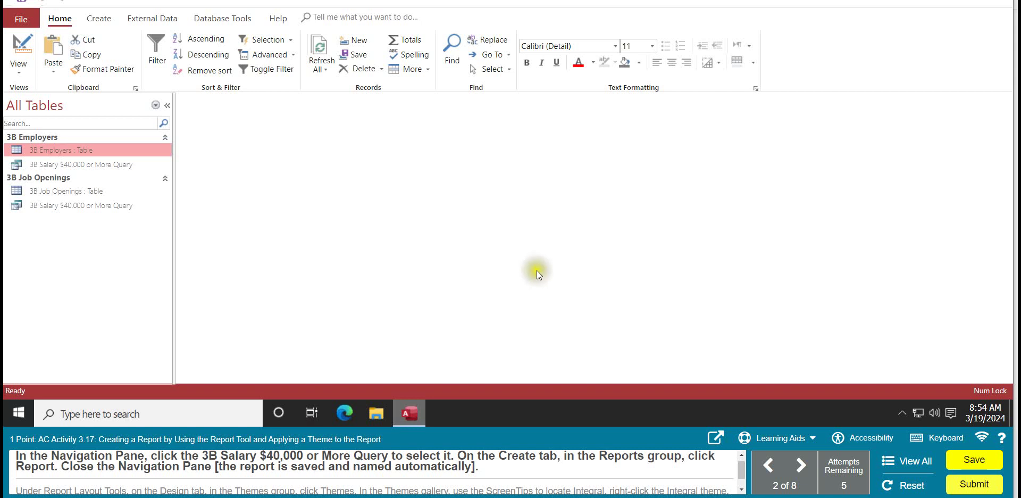
Create a report from the 3B Salary $40,000 or More Query listed under 3B Job Openings and collapse the Navigation Pane
{"action": "left_click", "coordinate": [91, 209]}
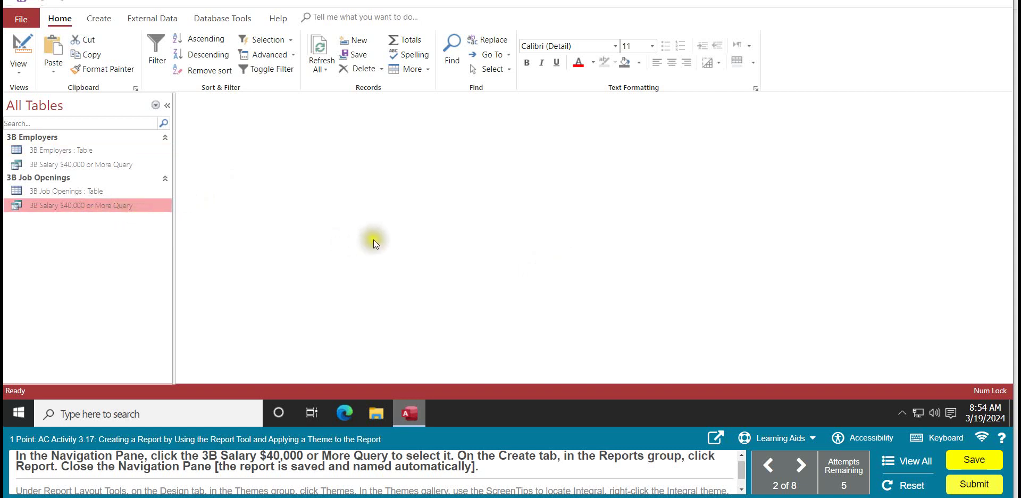
{"action": "left_click", "coordinate": [97, 20]}
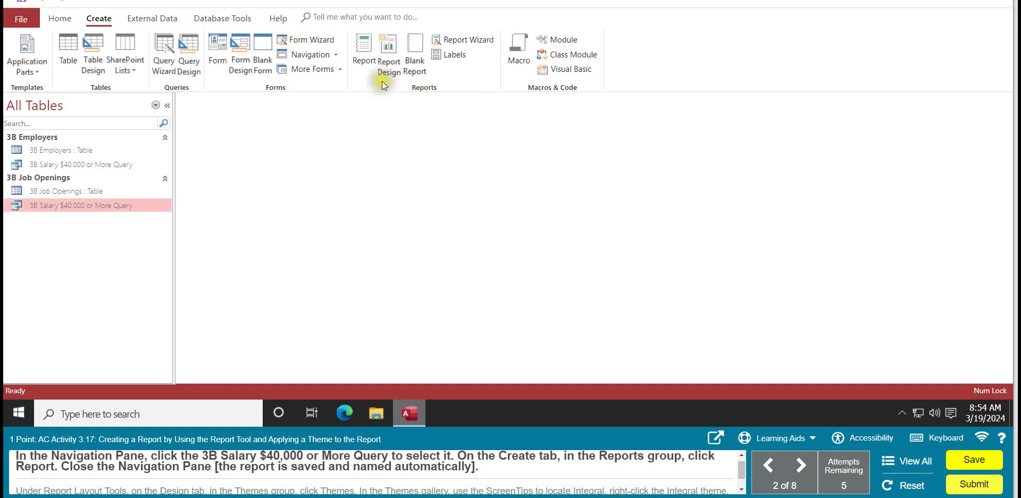
{"action": "left_click", "coordinate": [364, 51]}
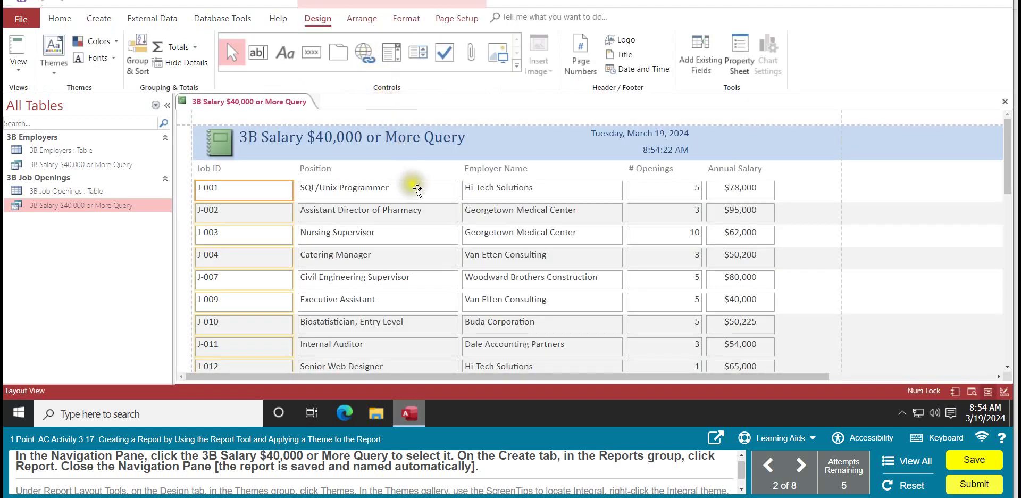
{"action": "left_click", "coordinate": [167, 106]}
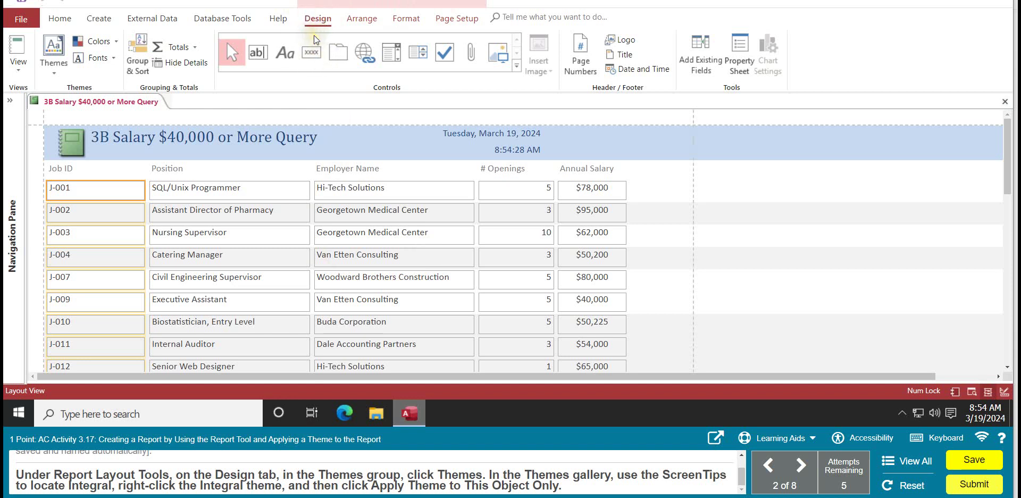
Apply the Integral theme to this report only
{"action": "left_click", "coordinate": [53, 74]}
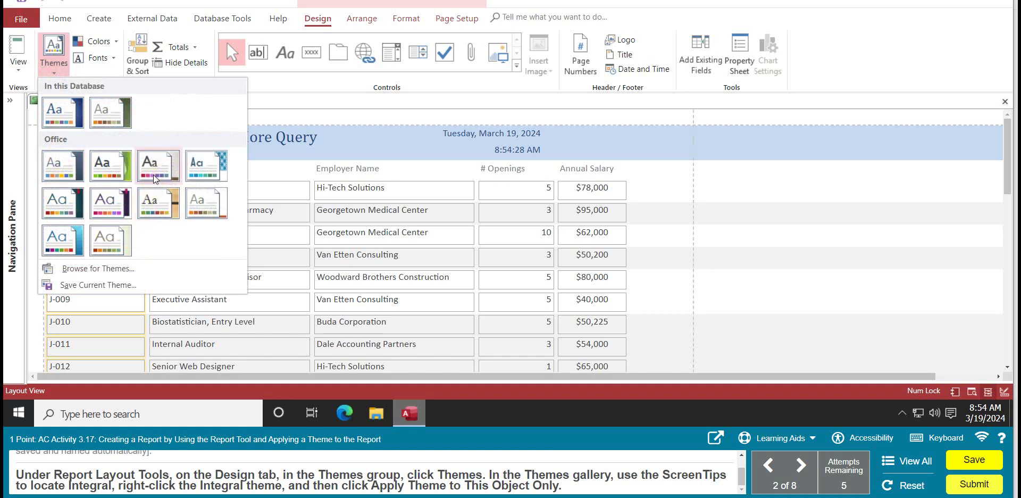
{"action": "right_click", "coordinate": [203, 172]}
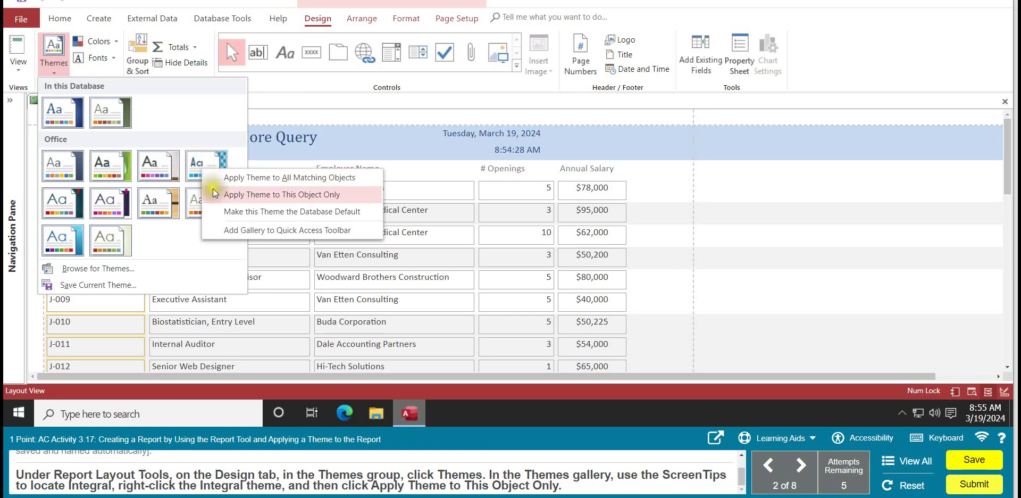
{"action": "left_click", "coordinate": [258, 195]}
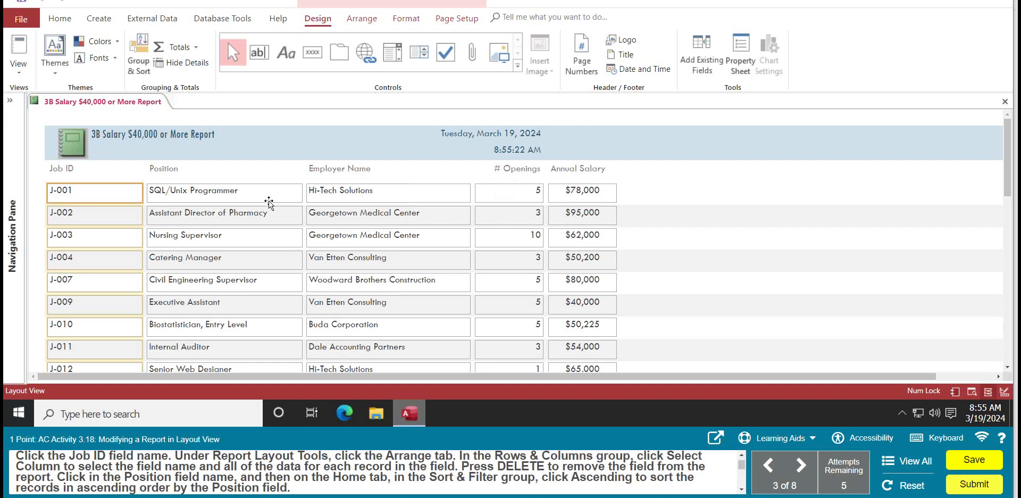
Delete the entire Job ID column, including its field name, from the 3B Salary $40,000 or More Report
{"action": "left_click", "coordinate": [81, 173]}
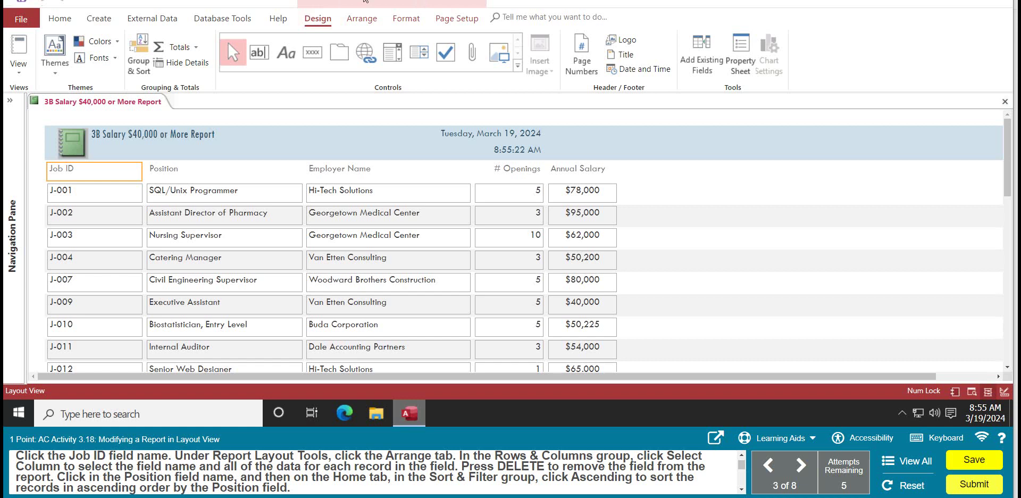
{"action": "left_click", "coordinate": [367, 24]}
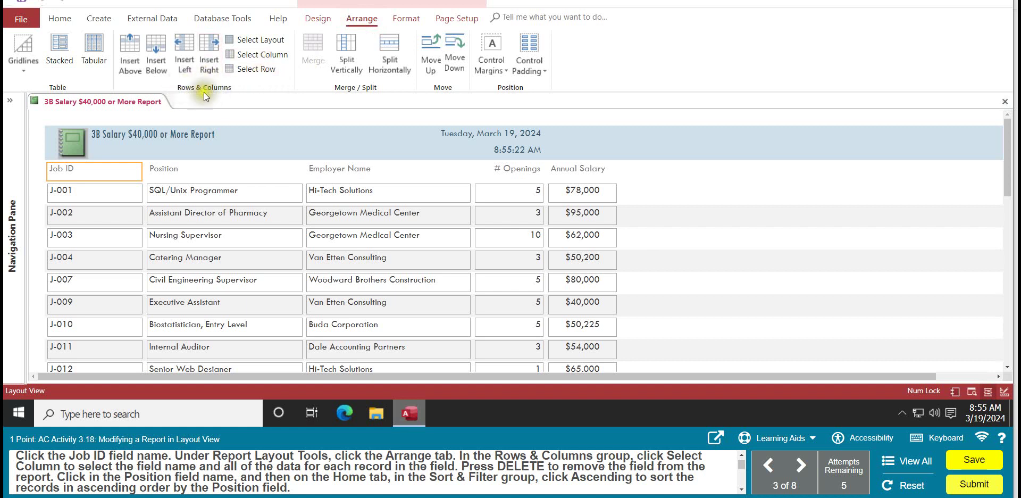
{"action": "left_click", "coordinate": [255, 55]}
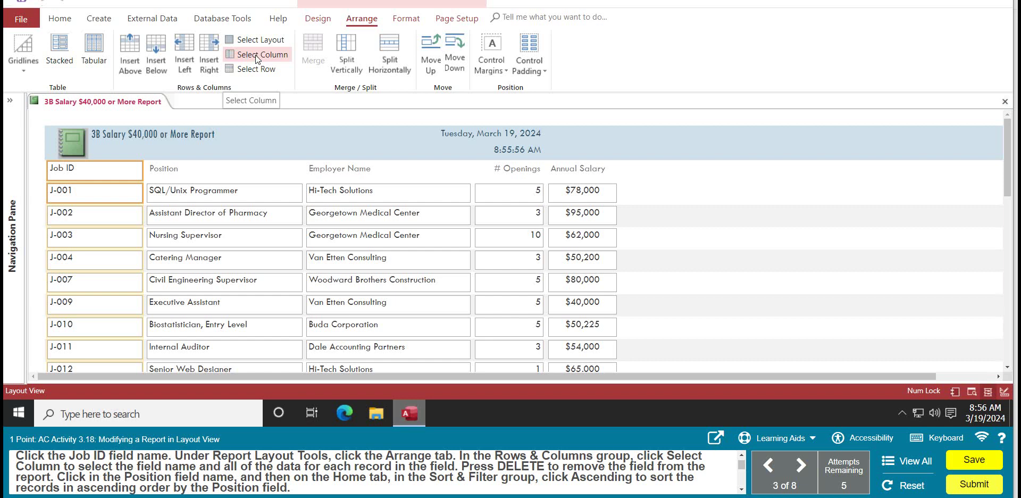
{"action": "key", "text": "Delete"}
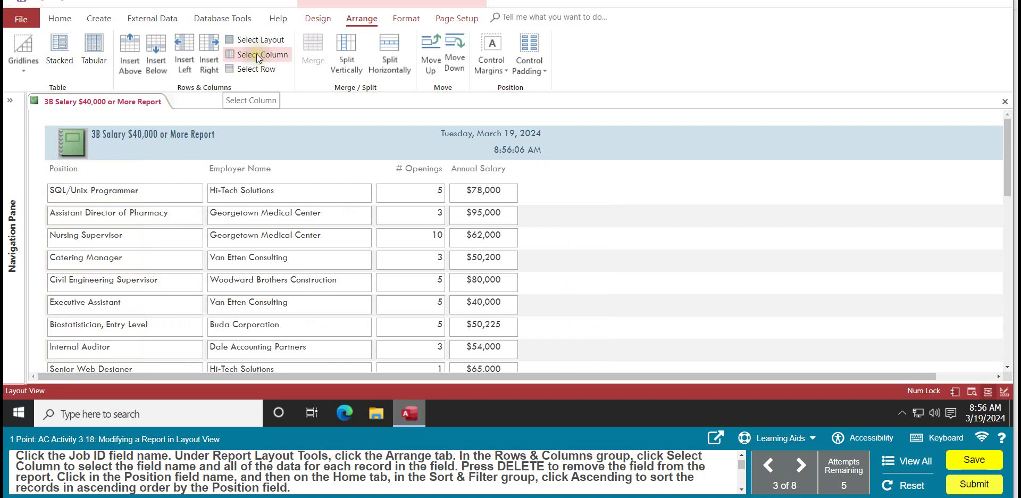
Sort the report's records in ascending order by the Position field
{"action": "left_click", "coordinate": [64, 169]}
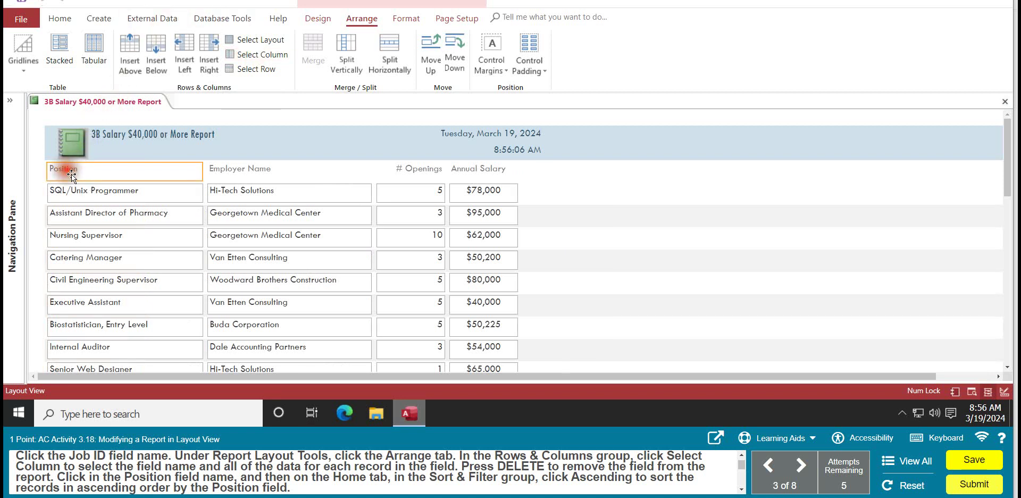
{"action": "left_click", "coordinate": [56, 21]}
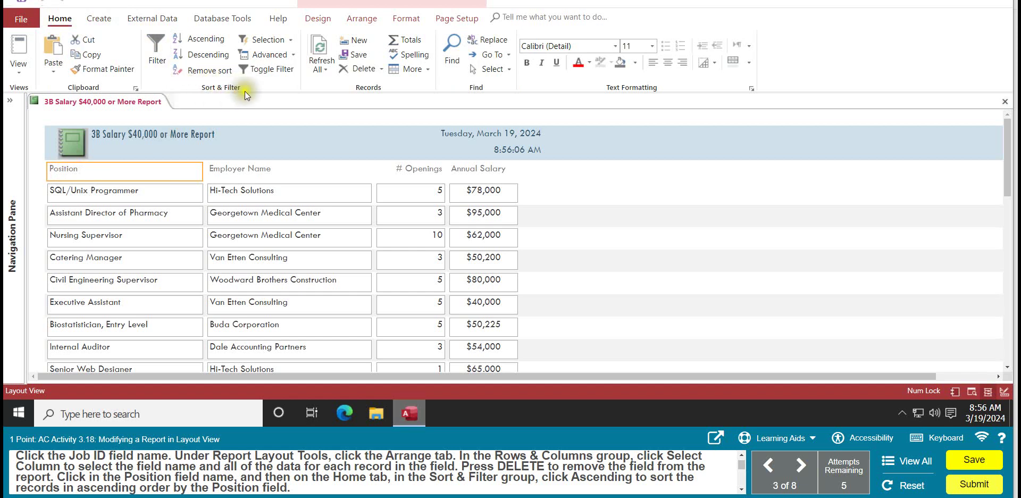
{"action": "left_click", "coordinate": [206, 40]}
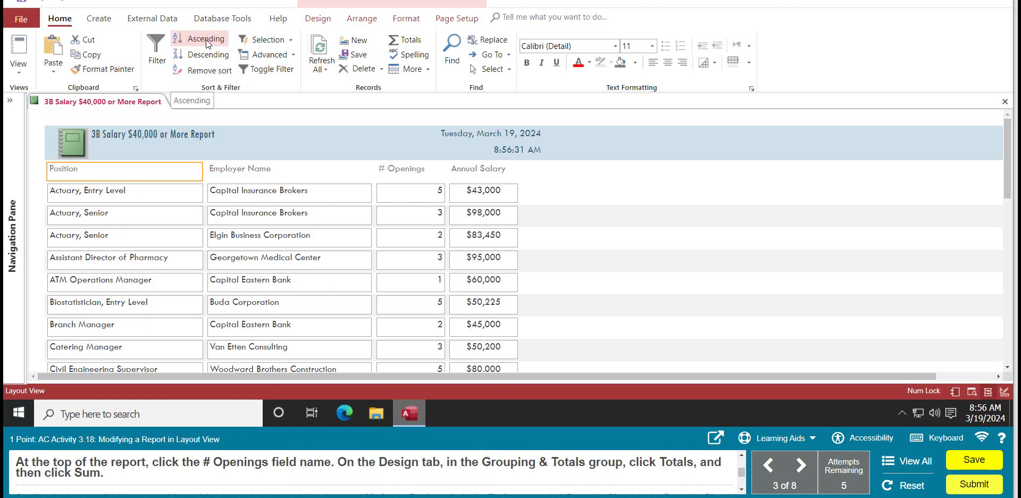
Add a Sum total for the # Openings field to the report
{"action": "left_click", "coordinate": [408, 172]}
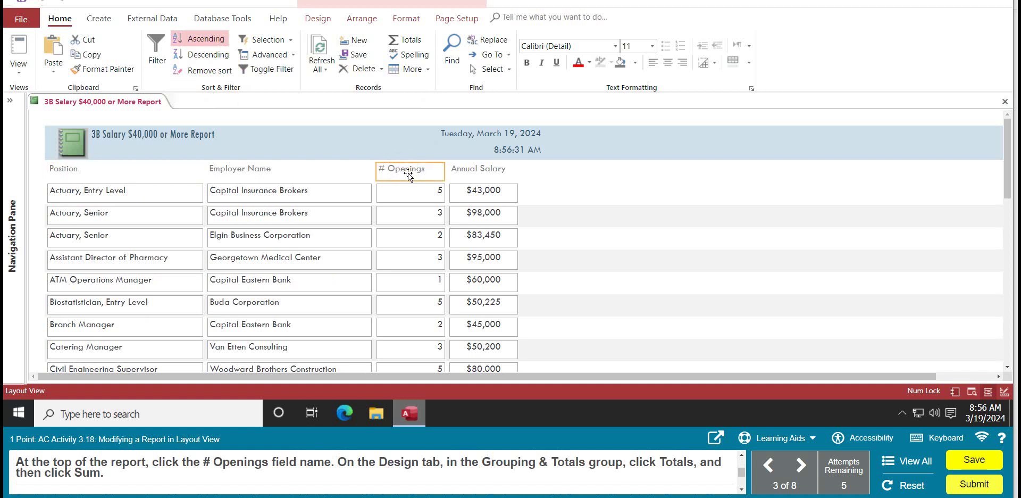
{"action": "left_click", "coordinate": [320, 20]}
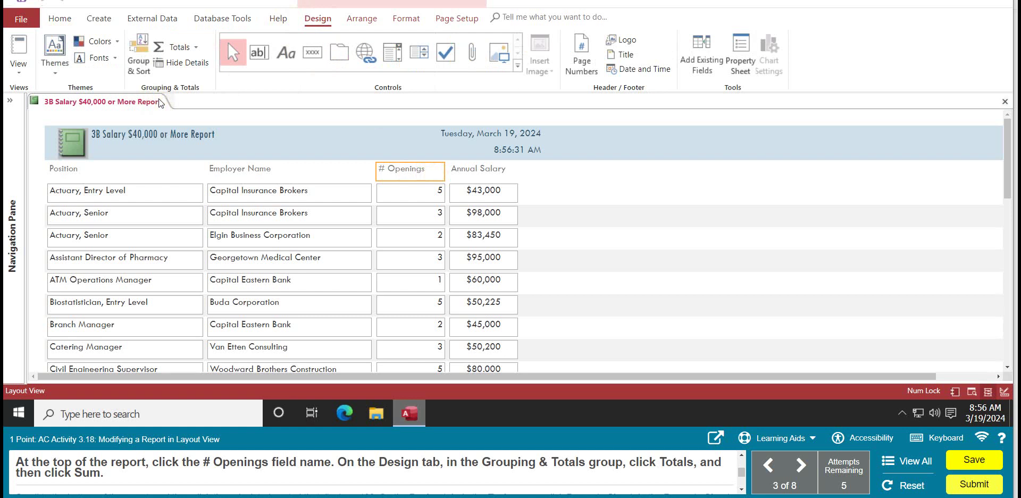
{"action": "left_click", "coordinate": [195, 47]}
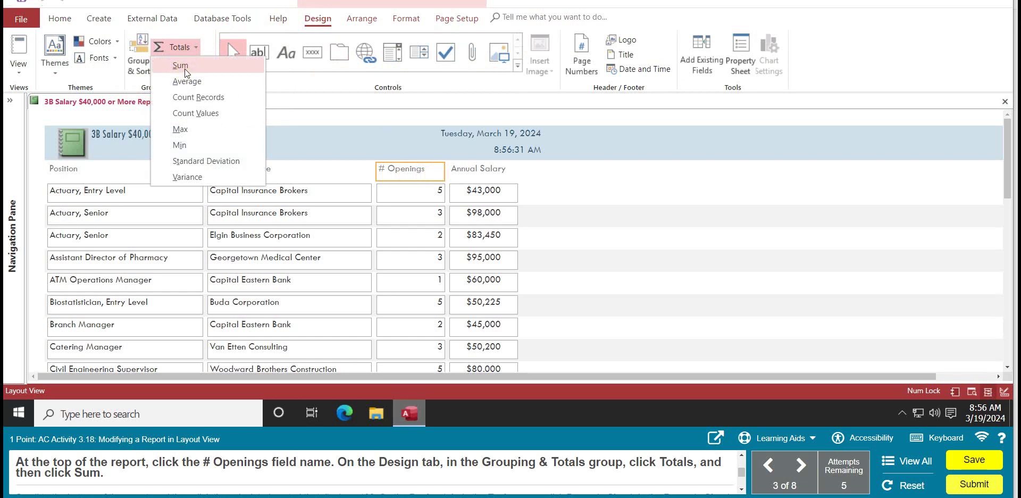
{"action": "left_click", "coordinate": [184, 66]}
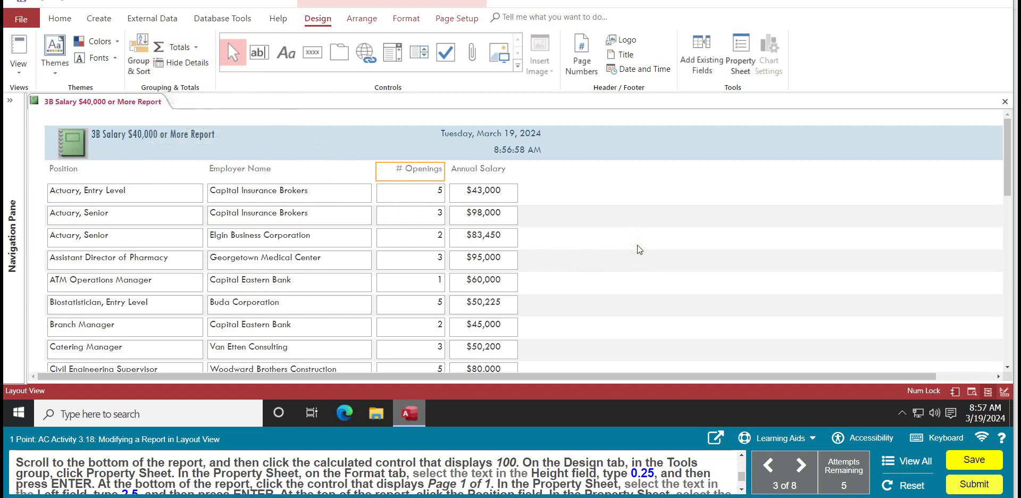
Set the height of the # Openings total control in the report footer to 0.25 inches
{"action": "scroll", "coordinate": [639, 250], "scroll_direction": "down", "scroll_amount": 10}
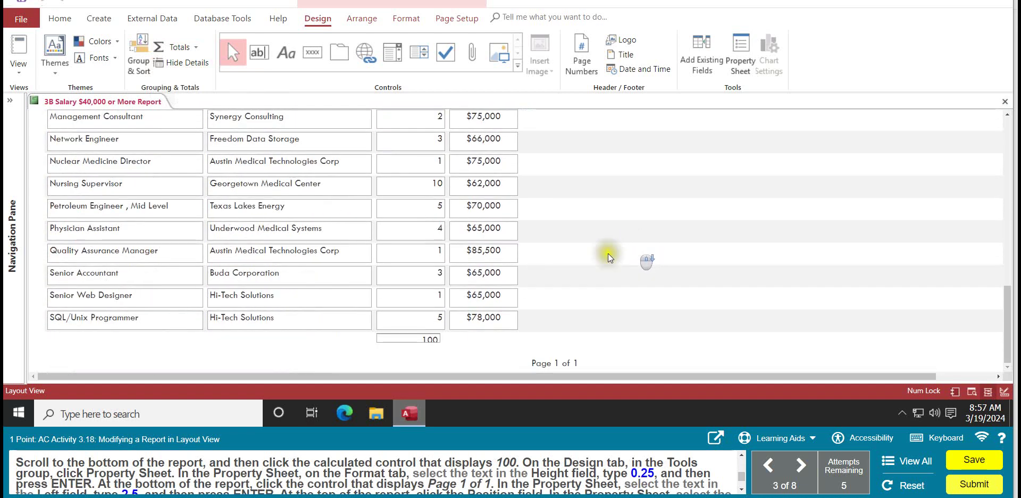
{"action": "left_click", "coordinate": [418, 339]}
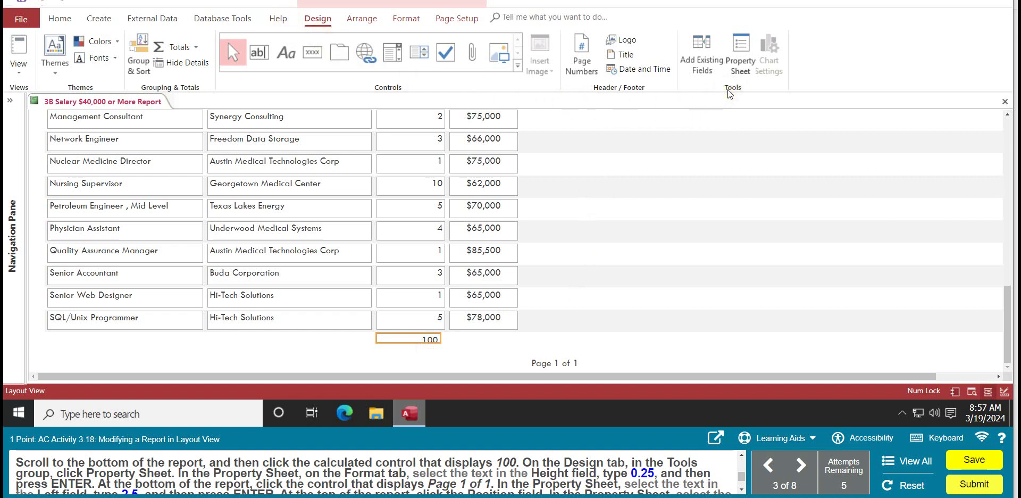
{"action": "left_click", "coordinate": [744, 60]}
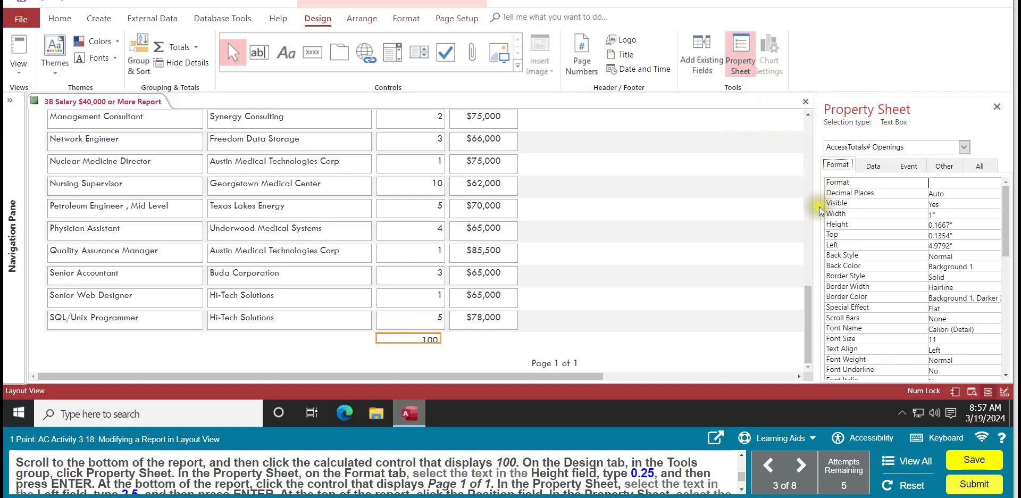
{"action": "left_click", "coordinate": [847, 226]}
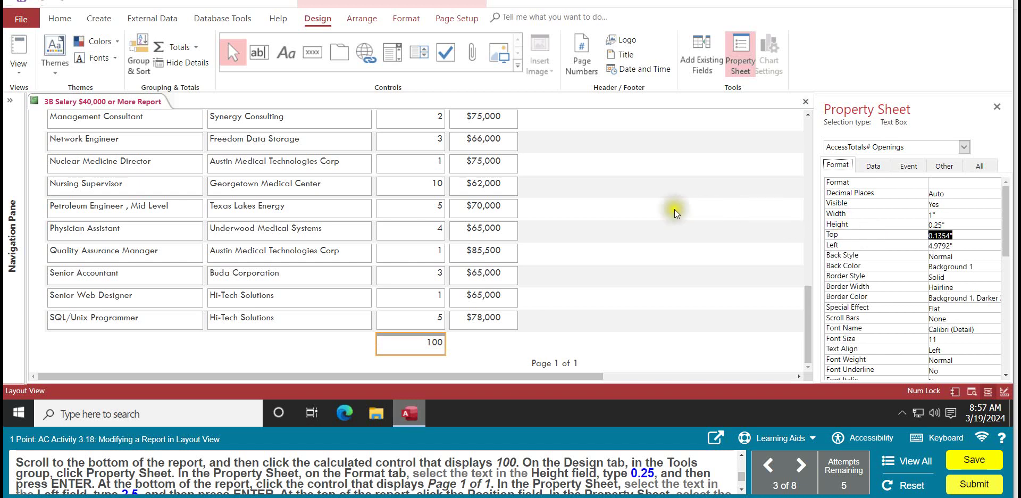
Set the Left property of the page number control at the bottom of the report to 2.5 inches
{"action": "scroll", "coordinate": [602, 220], "scroll_direction": "down", "scroll_amount": 1}
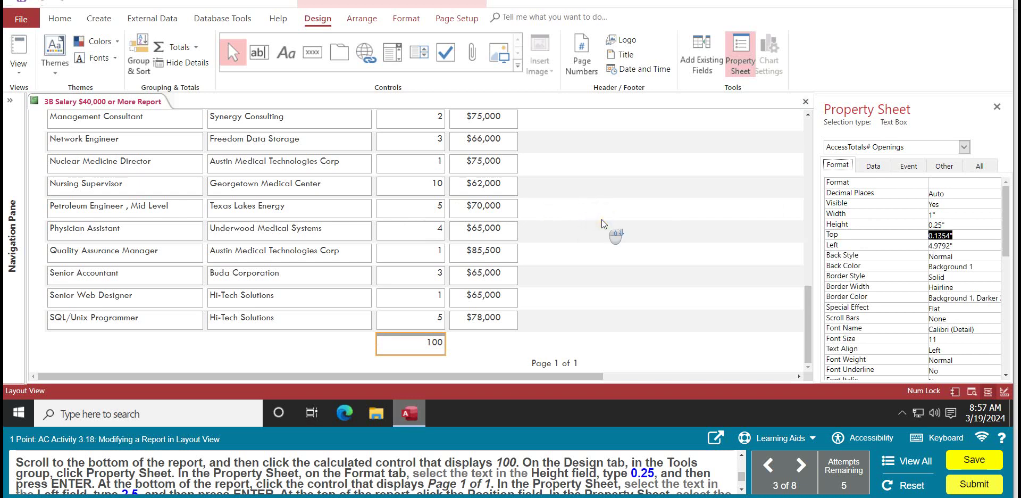
{"action": "left_click", "coordinate": [562, 364]}
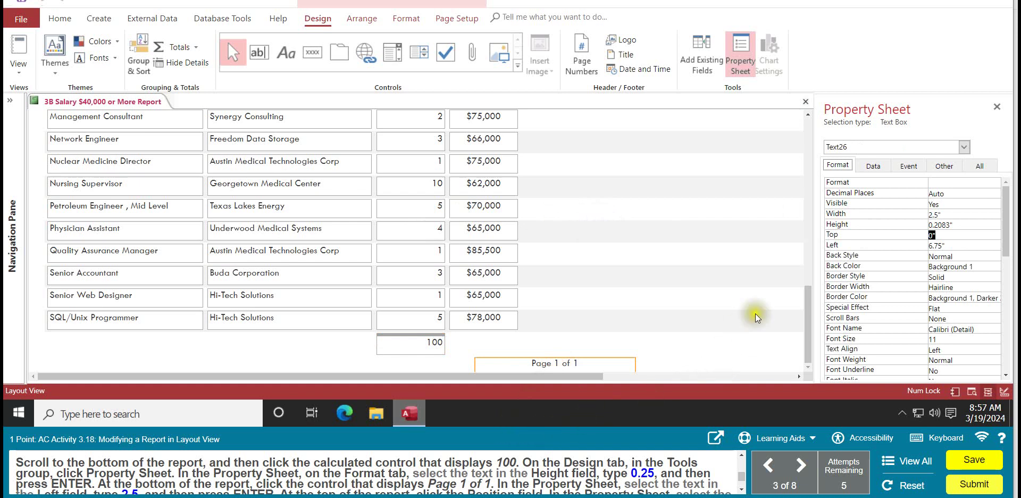
{"action": "left_click", "coordinate": [852, 244]}
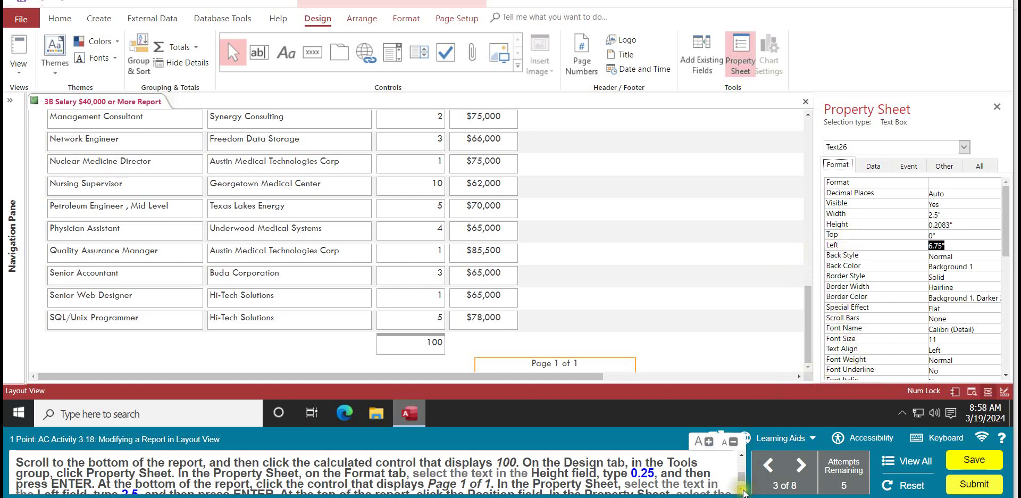
{"action": "left_click", "coordinate": [743, 489]}
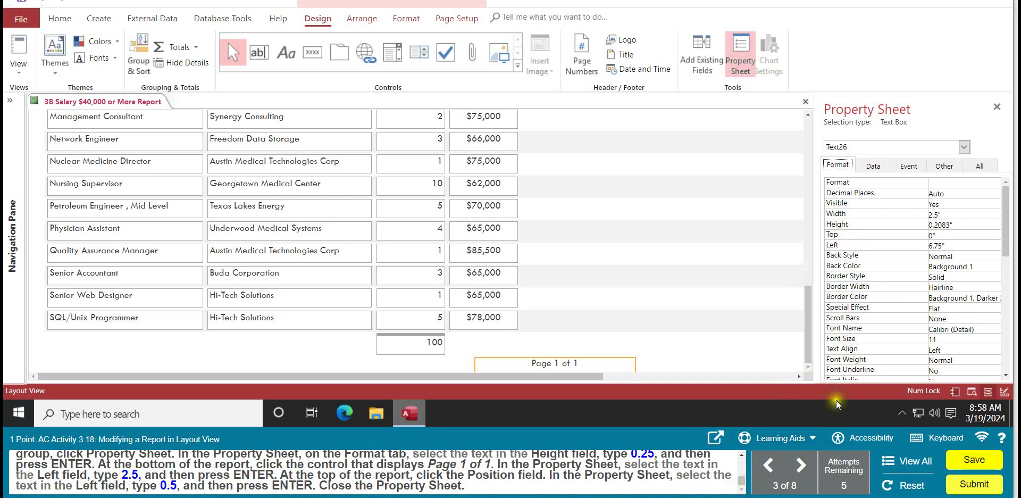
{"action": "left_click", "coordinate": [838, 246]}
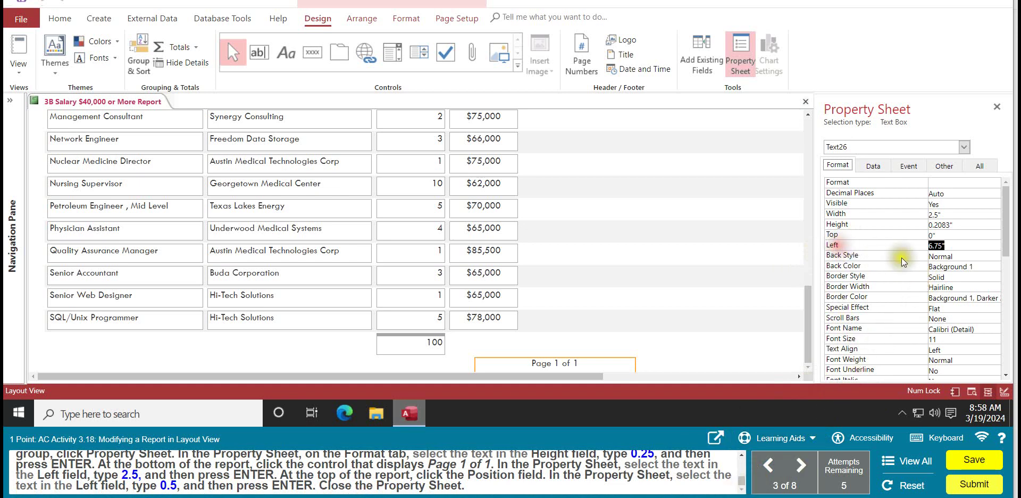
{"action": "type", "text": "2.5"}
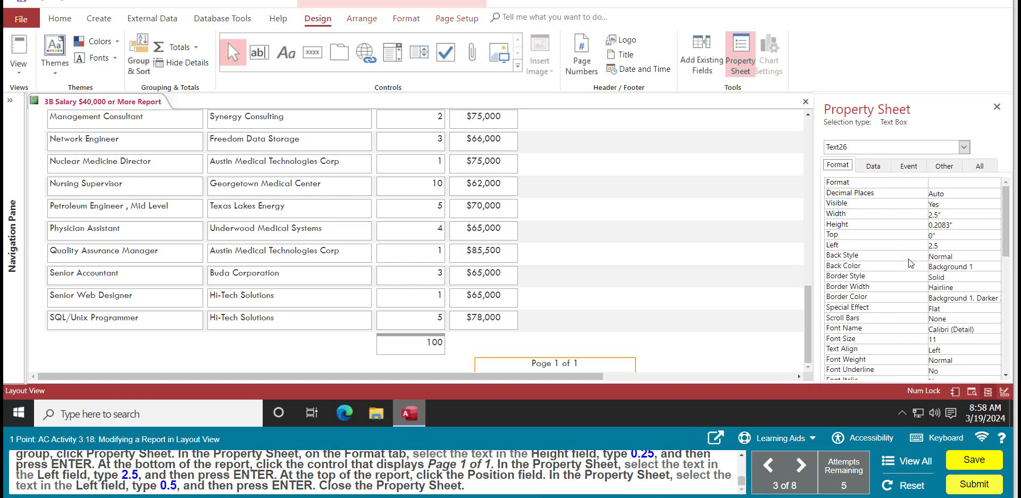
{"action": "key", "text": "Return"}
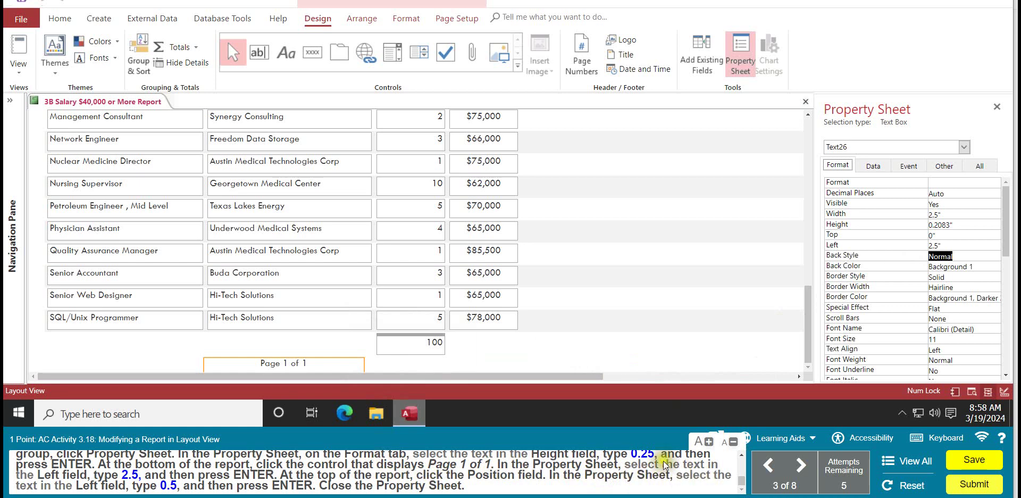
Set the Left property of the Position field to 0.5 inches and close the Property Sheet
{"action": "left_click_drag", "start_coordinate": [808, 334], "coordinate": [806, 128]}
{"action": "left_click", "coordinate": [80, 173]}
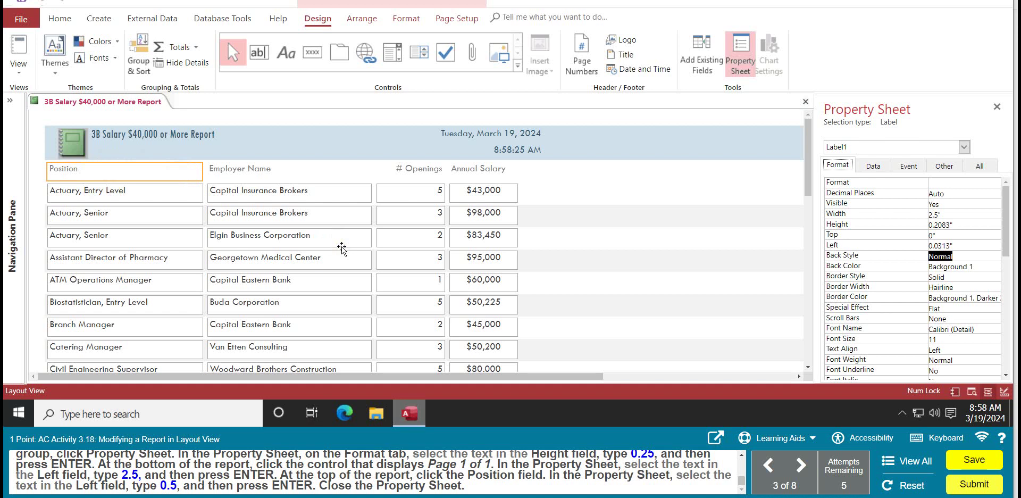
{"action": "left_click", "coordinate": [844, 247]}
{"action": "type", "text": "0.5"}
{"action": "key", "text": "Return"}
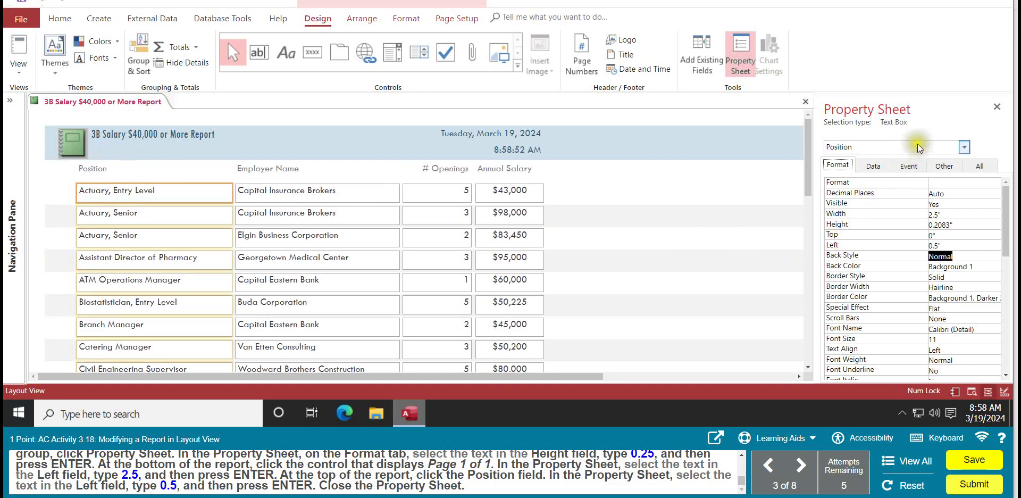
{"action": "left_click", "coordinate": [997, 107]}
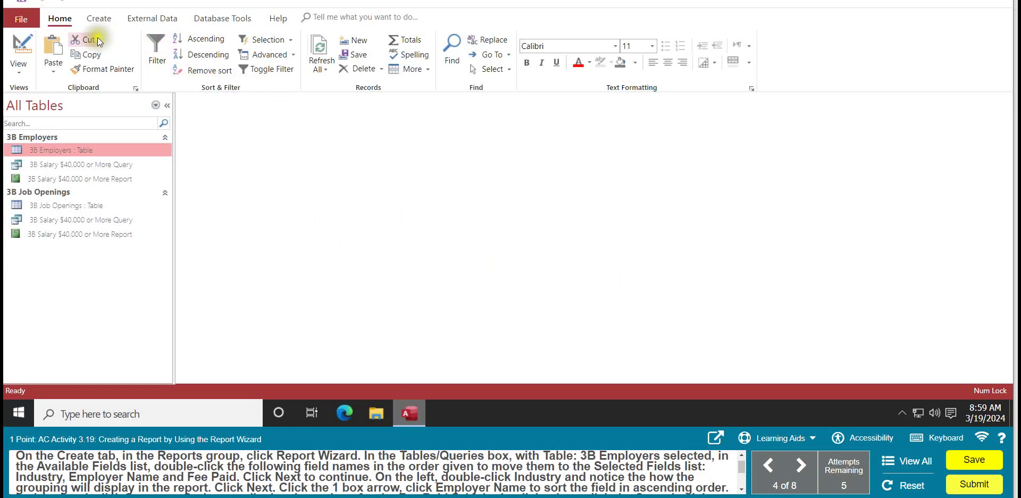
Start a Report Wizard report from the 3B Employers table with the fields Industry, Employer Name and Fee Paid, in that order
{"action": "left_click", "coordinate": [99, 20]}
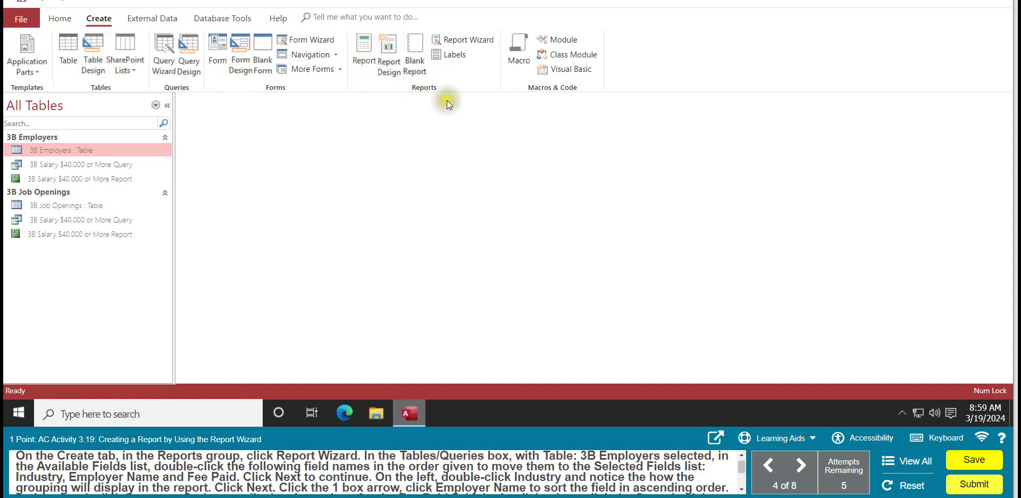
{"action": "left_click", "coordinate": [478, 43]}
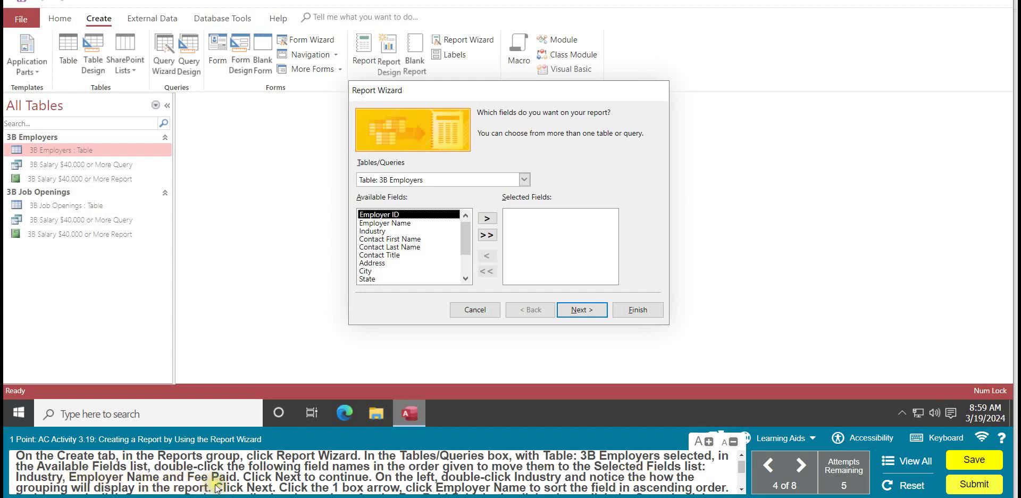
{"action": "double_click", "coordinate": [376, 232]}
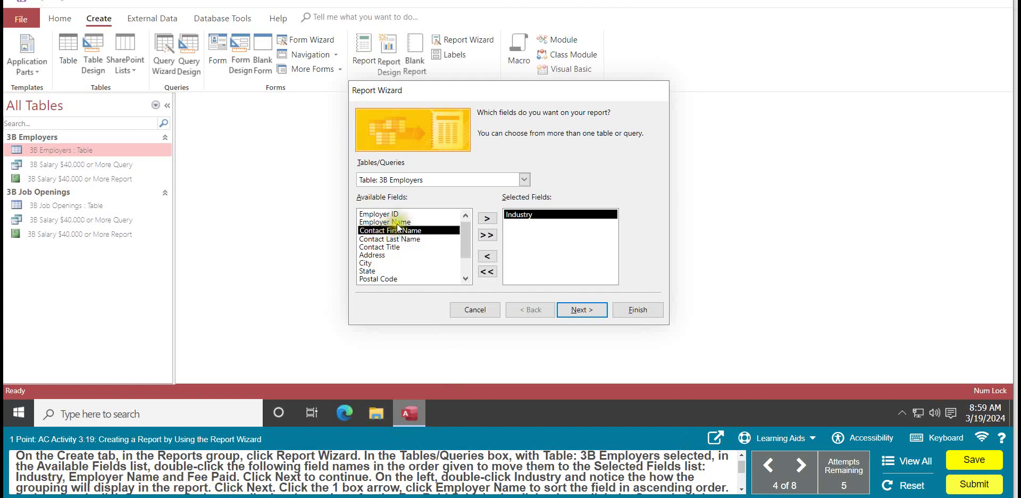
{"action": "double_click", "coordinate": [397, 222]}
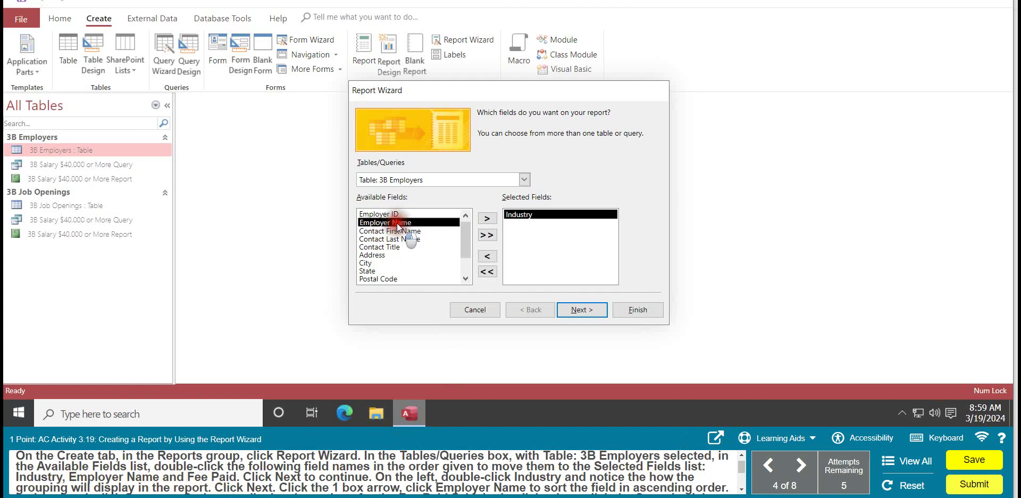
{"action": "left_click", "coordinate": [467, 278]}
{"action": "left_click", "coordinate": [467, 278]}
{"action": "double_click", "coordinate": [375, 267]}
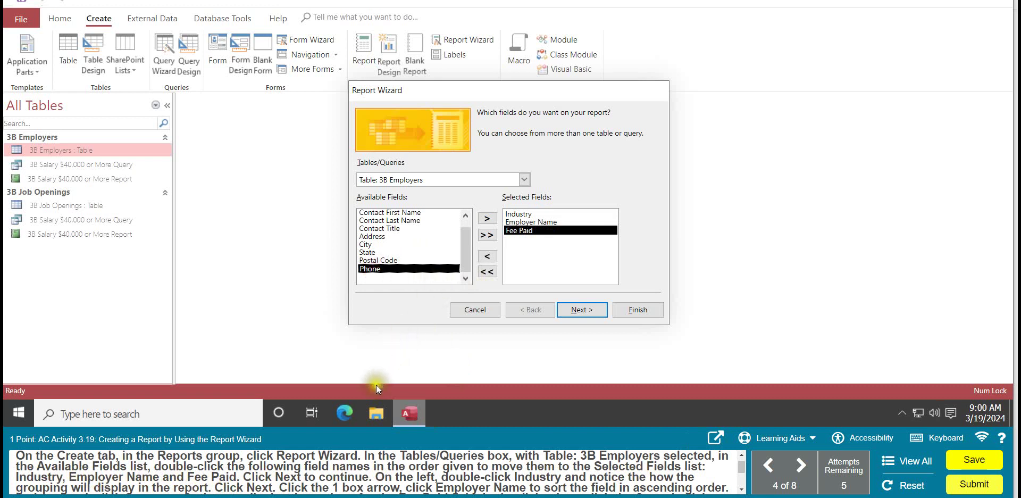
{"action": "left_click", "coordinate": [580, 309]}
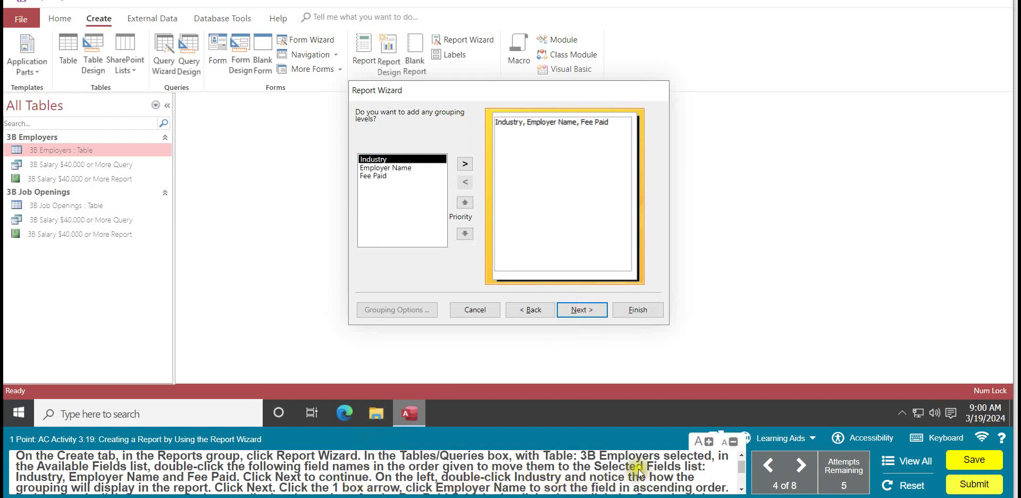
Group the new report by Industry and sort its detail records in ascending order by Employer Name
{"action": "left_click", "coordinate": [385, 160]}
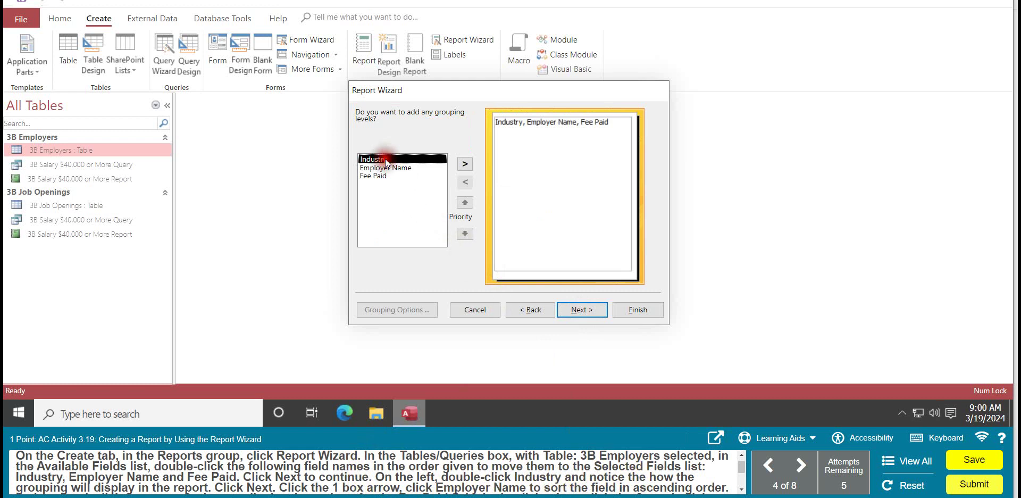
{"action": "double_click", "coordinate": [386, 161]}
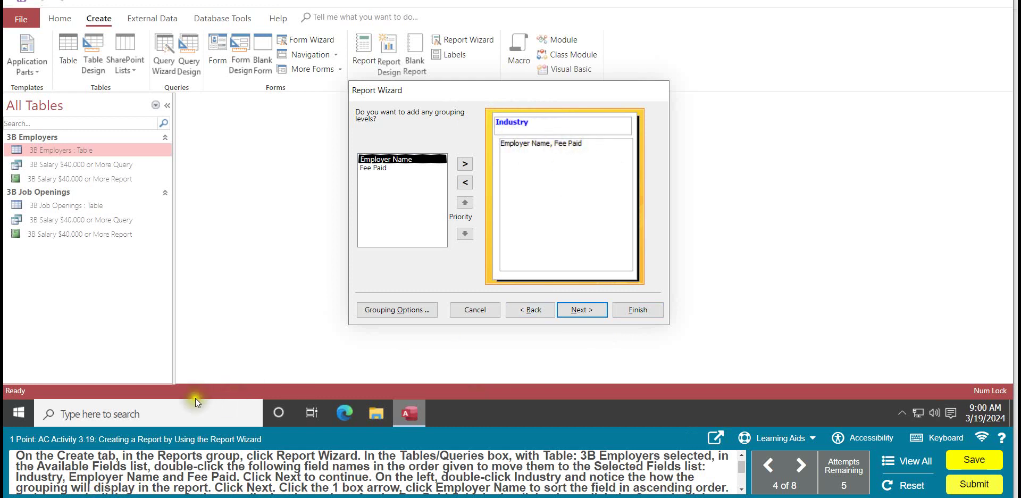
{"action": "left_click", "coordinate": [575, 316]}
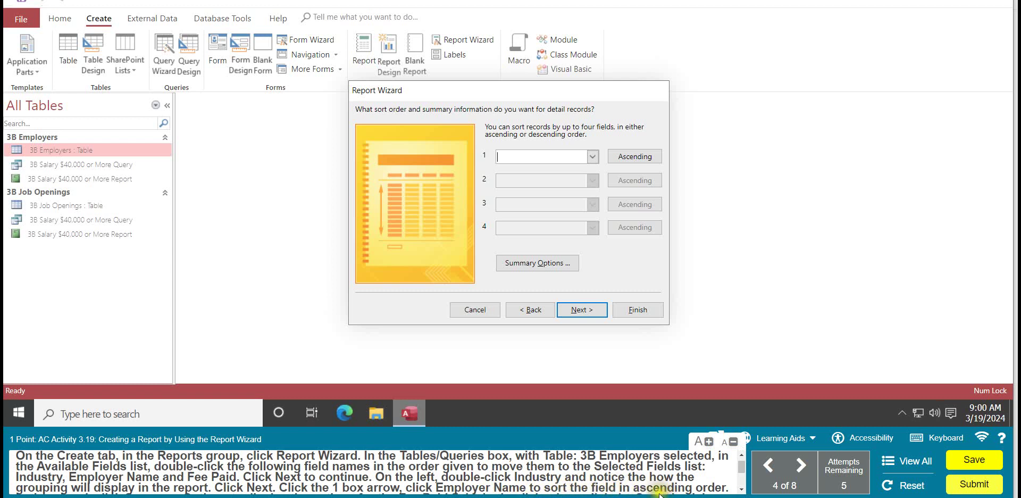
{"action": "left_click", "coordinate": [592, 155]}
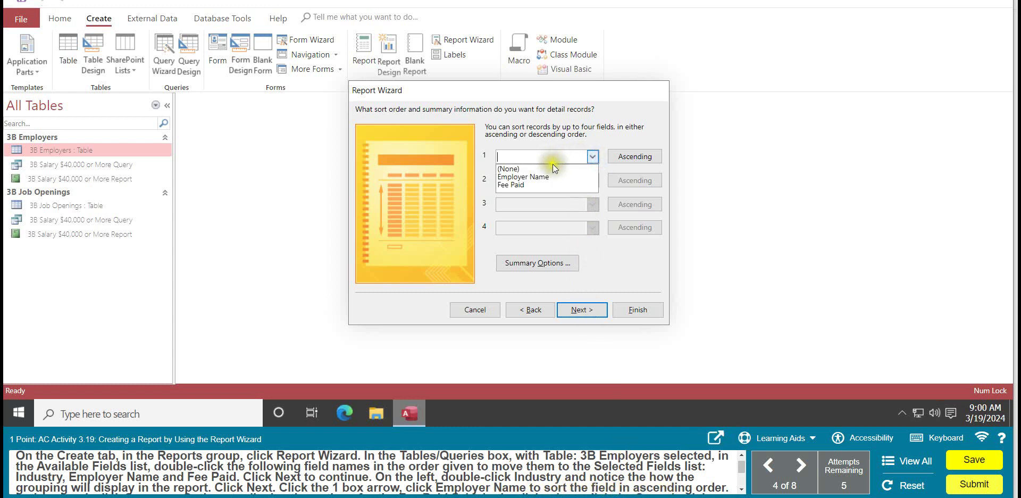
{"action": "left_click", "coordinate": [527, 177]}
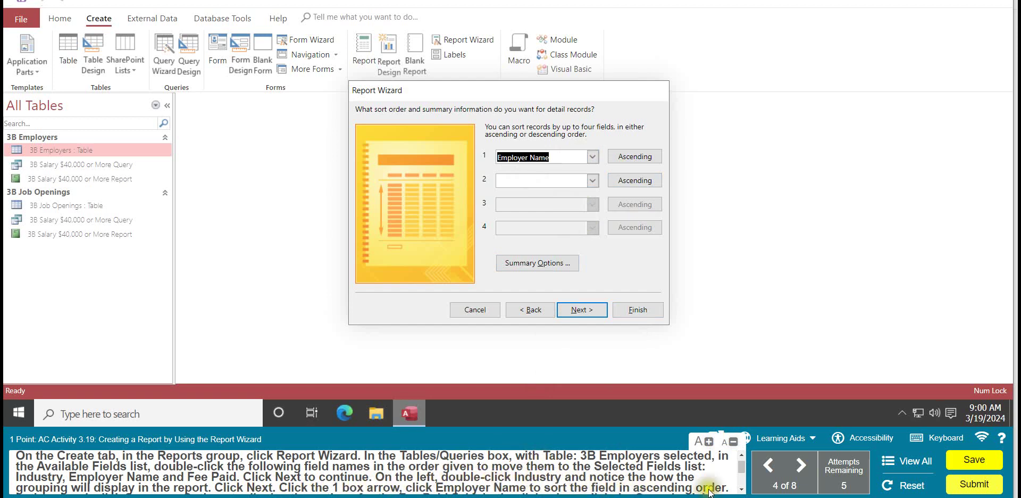
Add a Sum summary for the Fee Paid field and accept the Stepped layout with Portrait orientation
{"action": "left_click", "coordinate": [742, 489]}
{"action": "left_click", "coordinate": [743, 489]}
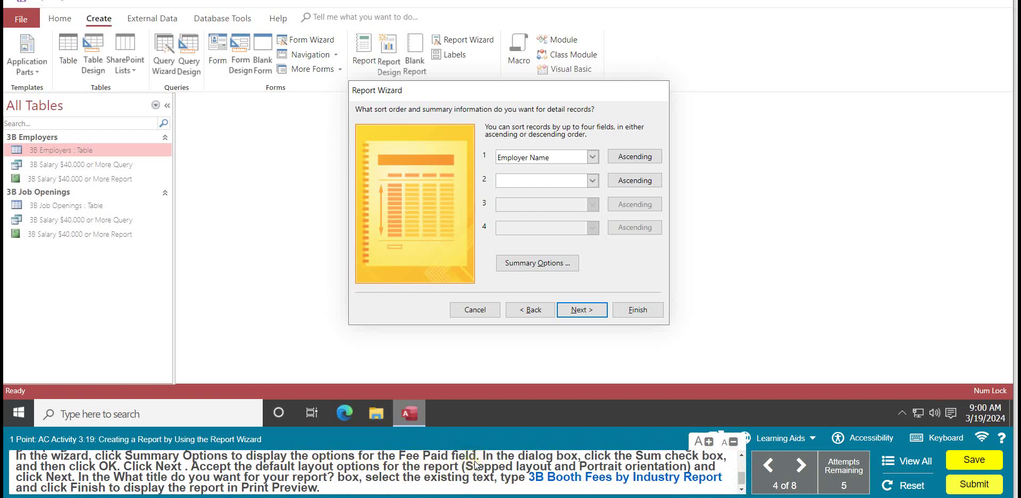
{"action": "left_click", "coordinate": [546, 266]}
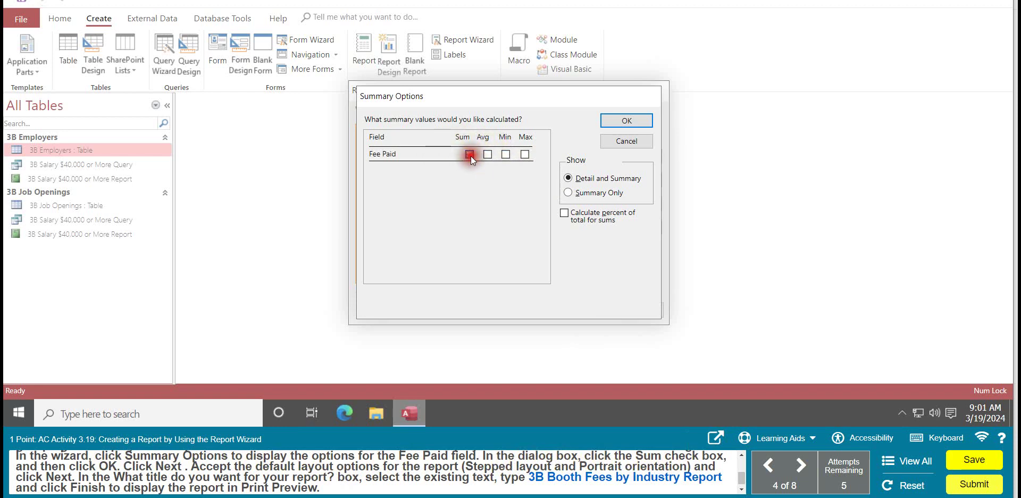
{"action": "left_click", "coordinate": [627, 121]}
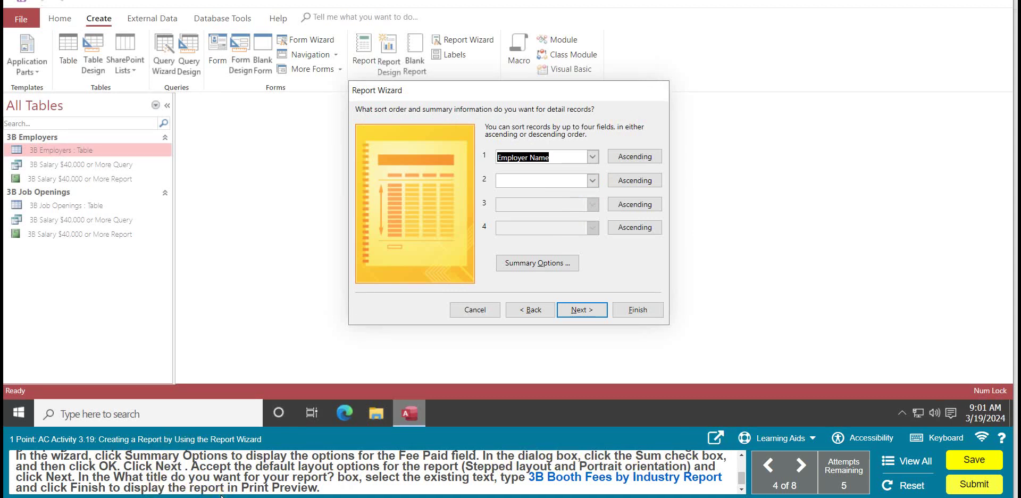
{"action": "left_click", "coordinate": [583, 311]}
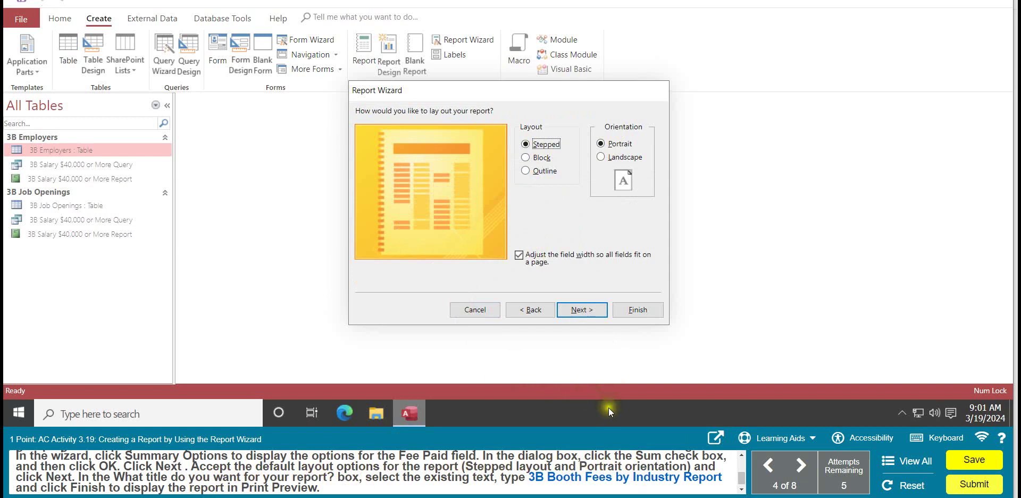
{"action": "left_click", "coordinate": [590, 308]}
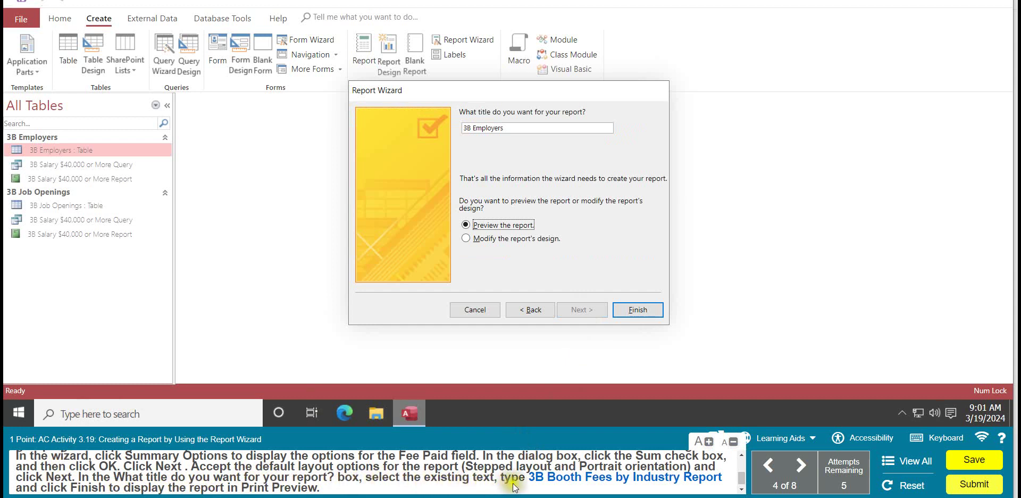
Title the report 3B Booth Fees by Industry Report and finish the wizard with the preview option
{"action": "left_click_drag", "start_coordinate": [505, 128], "coordinate": [473, 129]}
{"action": "left_click", "coordinate": [508, 129]}
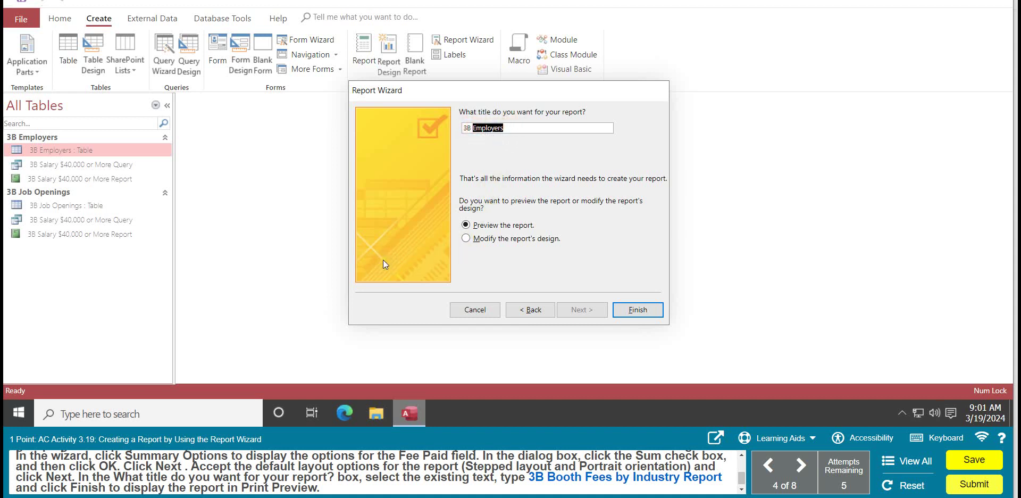
{"action": "type", "text": "Booth Fee by Industry Repo"}
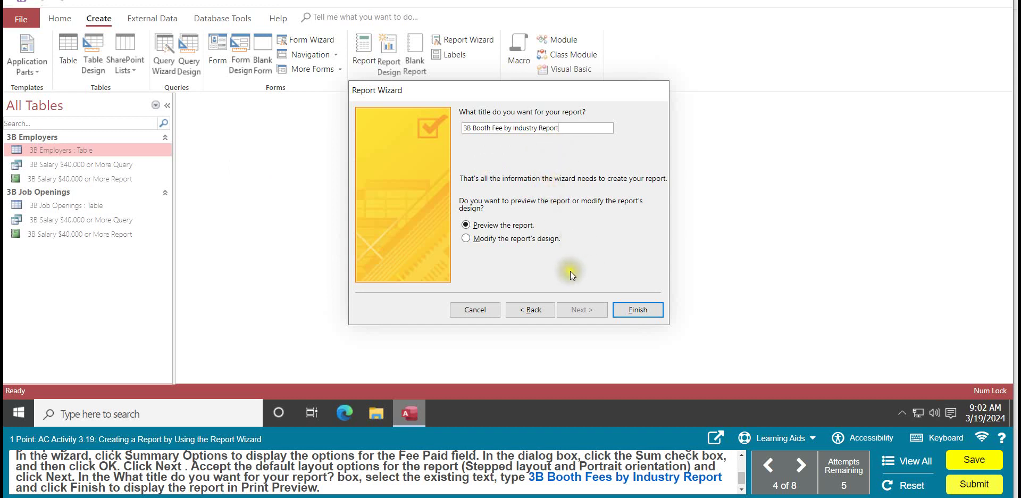
{"action": "left_click", "coordinate": [637, 310]}
{"action": "left_click", "coordinate": [502, 127]}
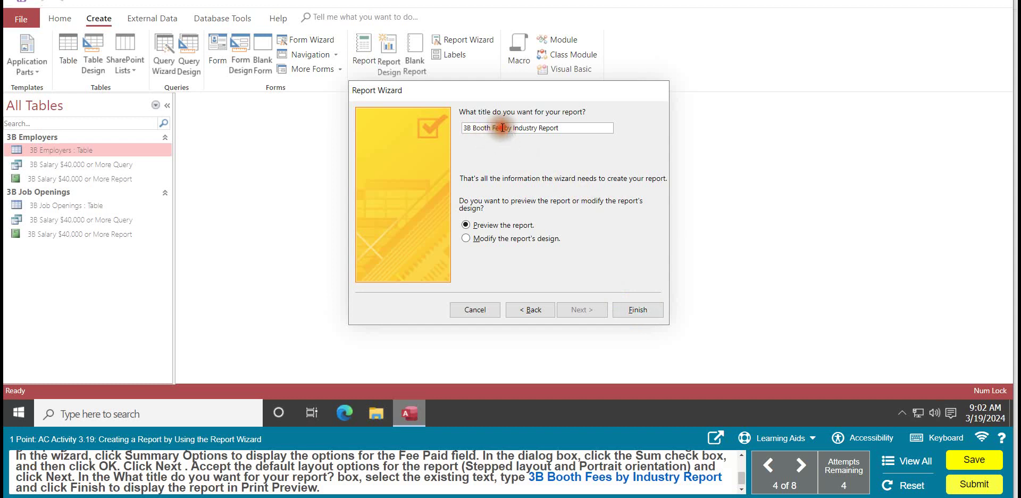
{"action": "type", "text": "s"}
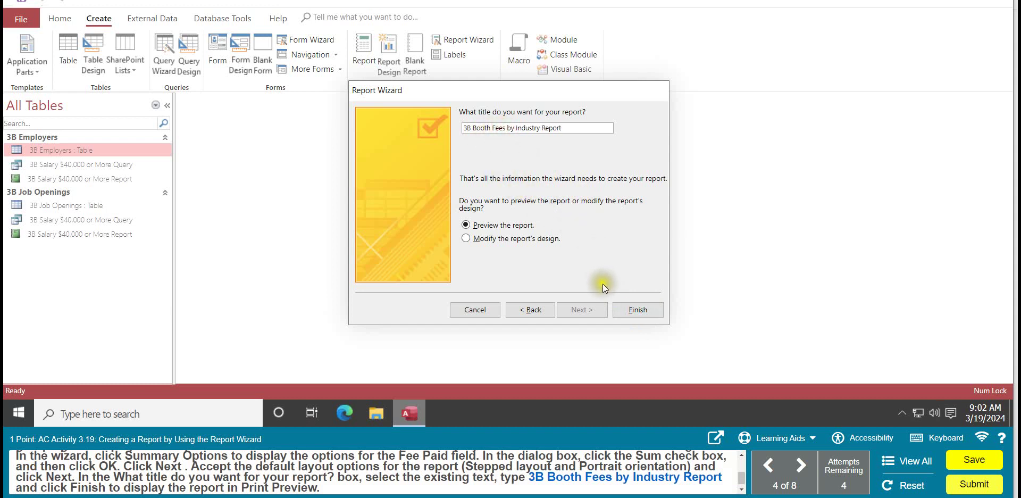
{"action": "left_click", "coordinate": [637, 310]}
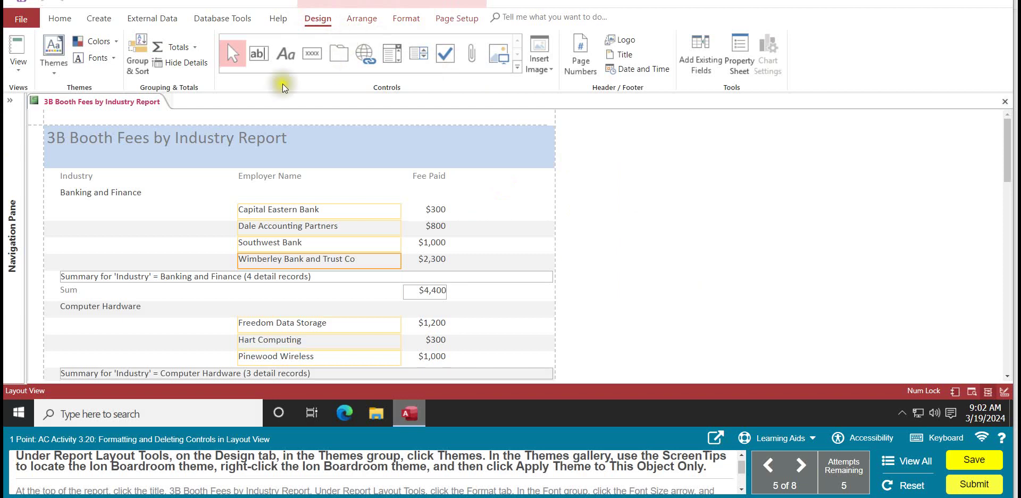
Apply the Ion Boardroom theme to this report object only
{"action": "left_click", "coordinate": [55, 72]}
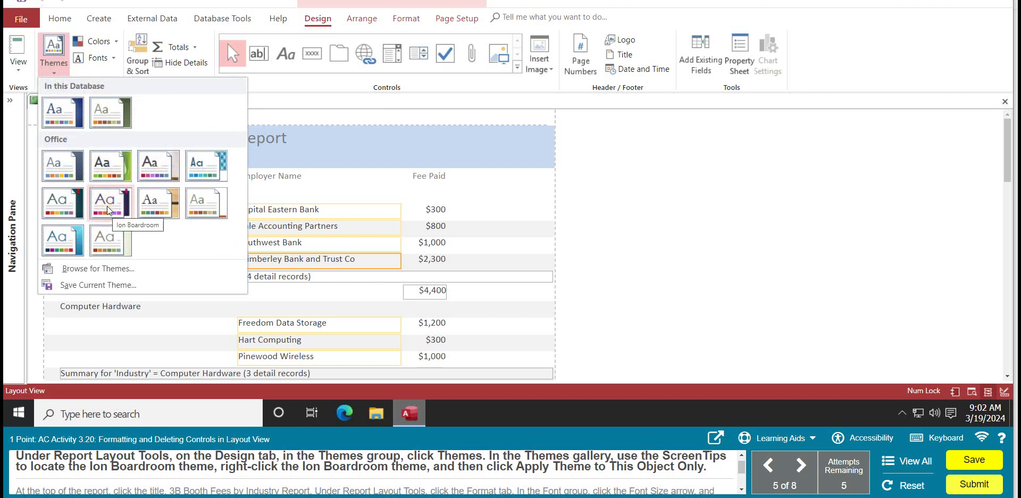
{"action": "right_click", "coordinate": [108, 213]}
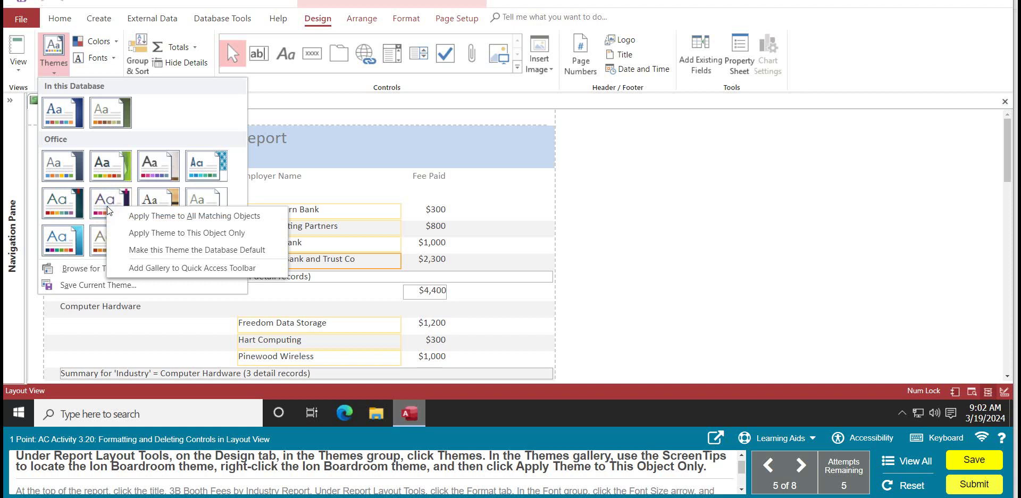
{"action": "left_click", "coordinate": [160, 233]}
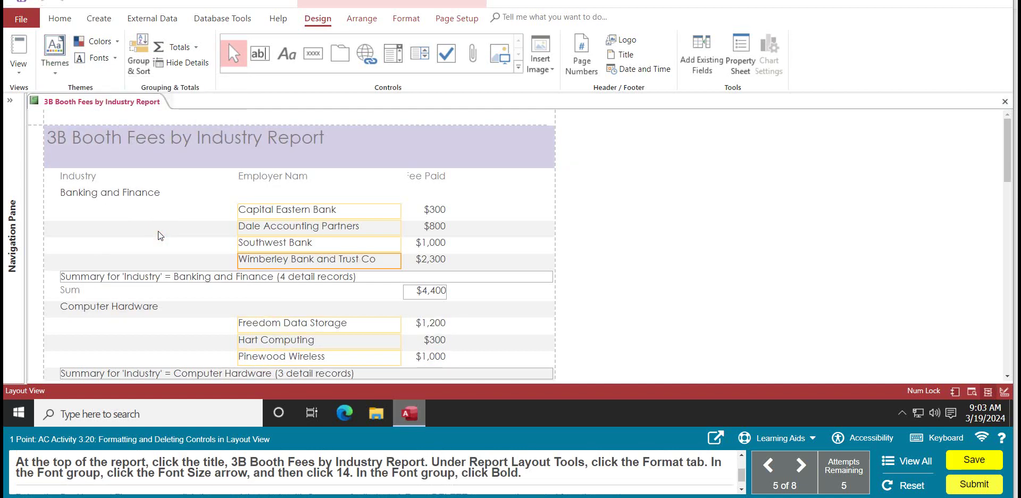
Format the report title 3B Booth Fees by Industry Report with font size 14 and bold
{"action": "left_click", "coordinate": [100, 144]}
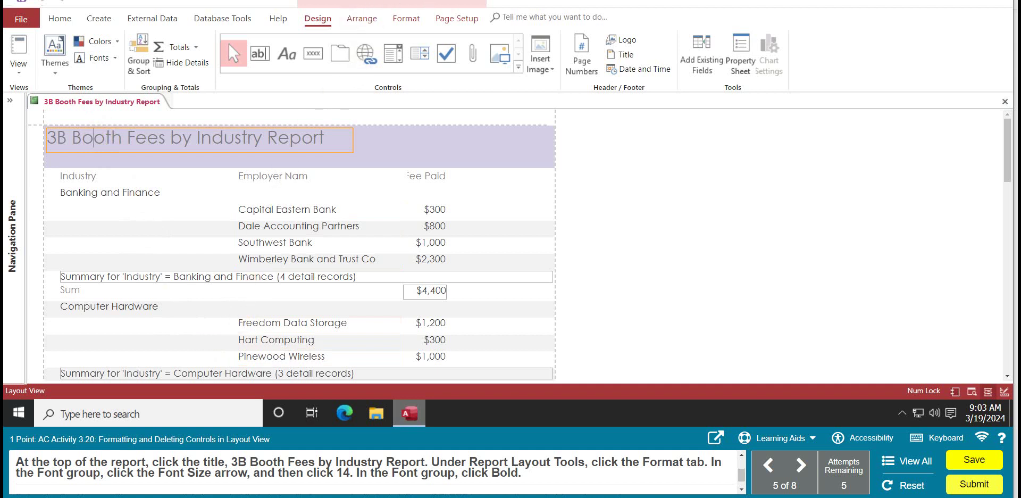
{"action": "left_click", "coordinate": [407, 19]}
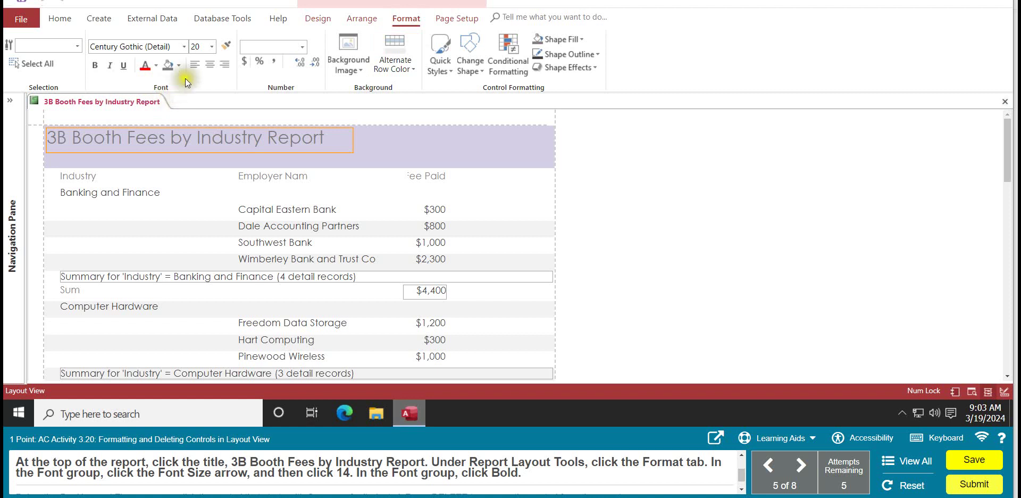
{"action": "left_click", "coordinate": [213, 49]}
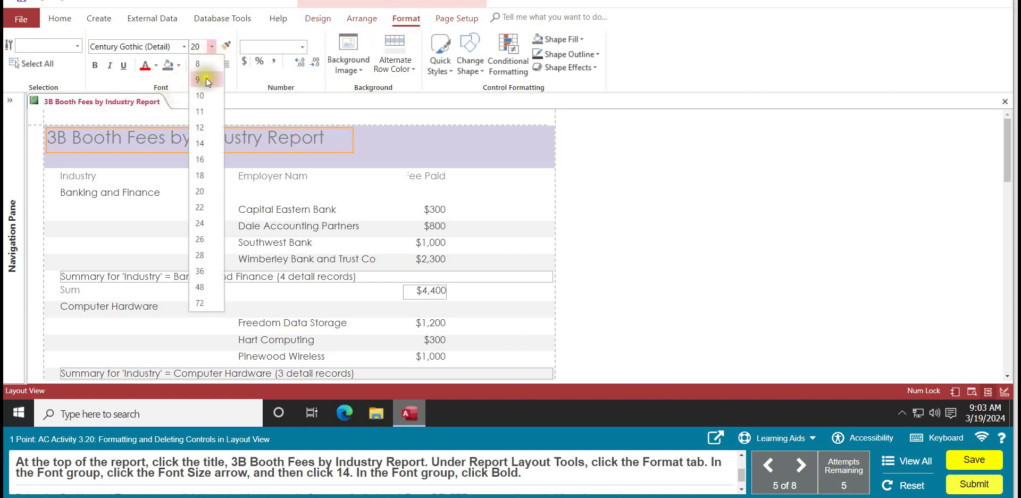
{"action": "left_click", "coordinate": [206, 141]}
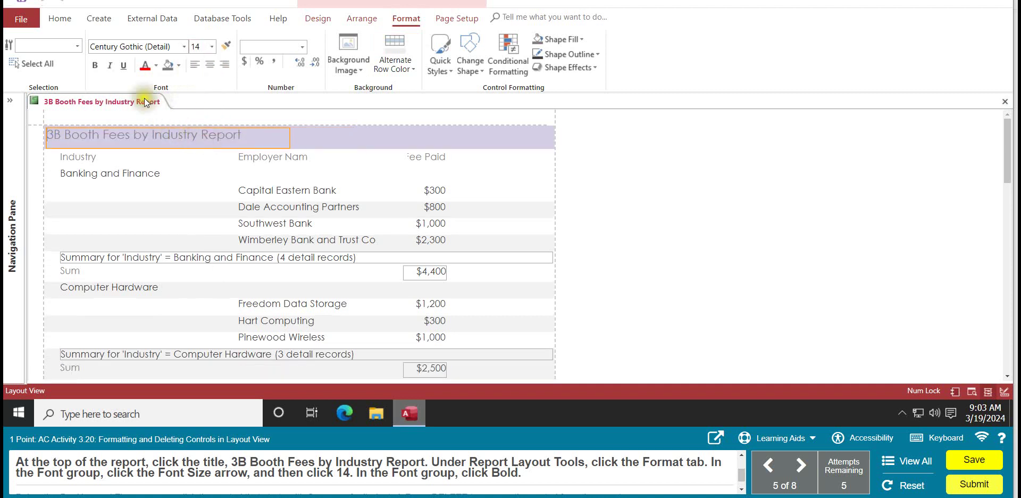
{"action": "left_click", "coordinate": [95, 66]}
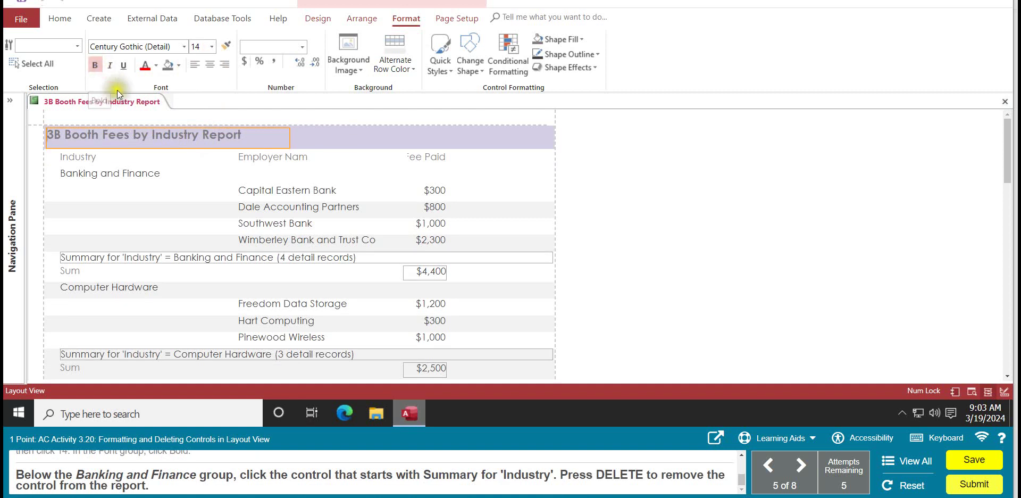
Delete the control starting with Summary for 'Industry' below the Banking and Finance group
{"action": "left_click", "coordinate": [107, 260]}
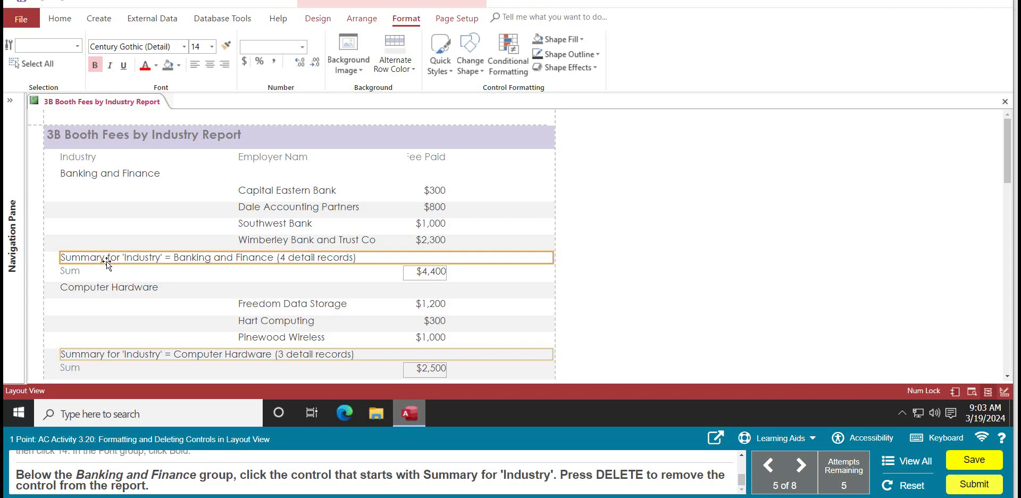
{"action": "key", "text": "Delete"}
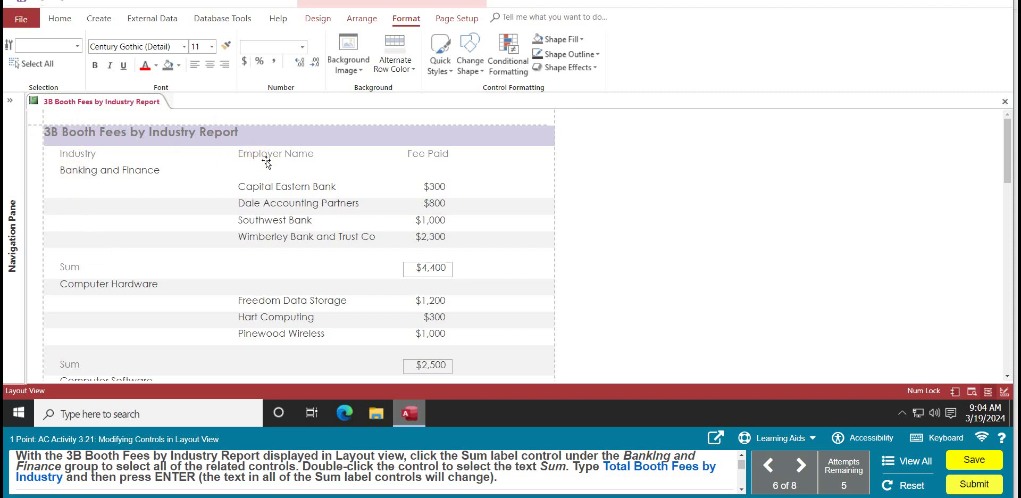
Replace the text of the Sum label control under the Banking and Finance group with Total Booth Fees by Industry
{"action": "left_click", "coordinate": [75, 268]}
{"action": "scroll", "coordinate": [159, 284], "scroll_direction": "down", "scroll_amount": 3}
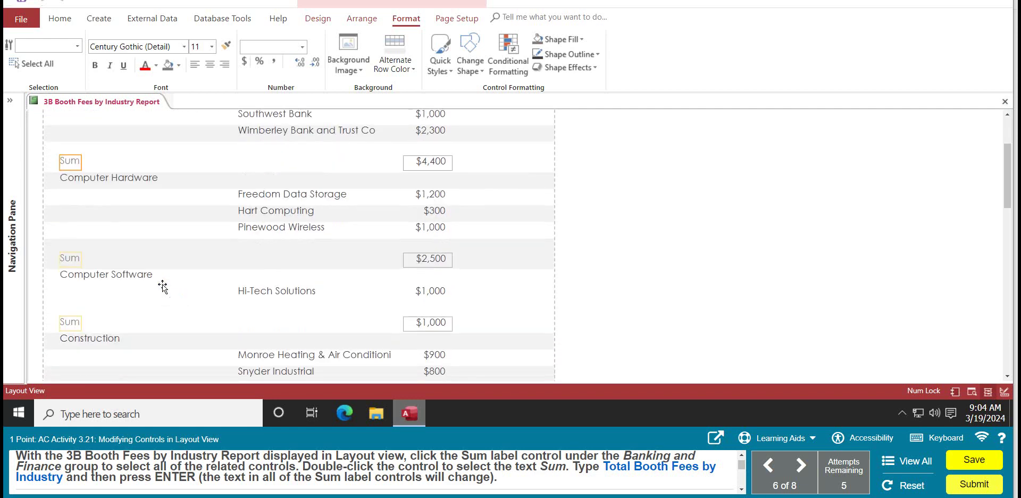
{"action": "scroll", "coordinate": [163, 287], "scroll_direction": "down", "scroll_amount": 5}
{"action": "scroll", "coordinate": [163, 286], "scroll_direction": "up", "scroll_amount": 3}
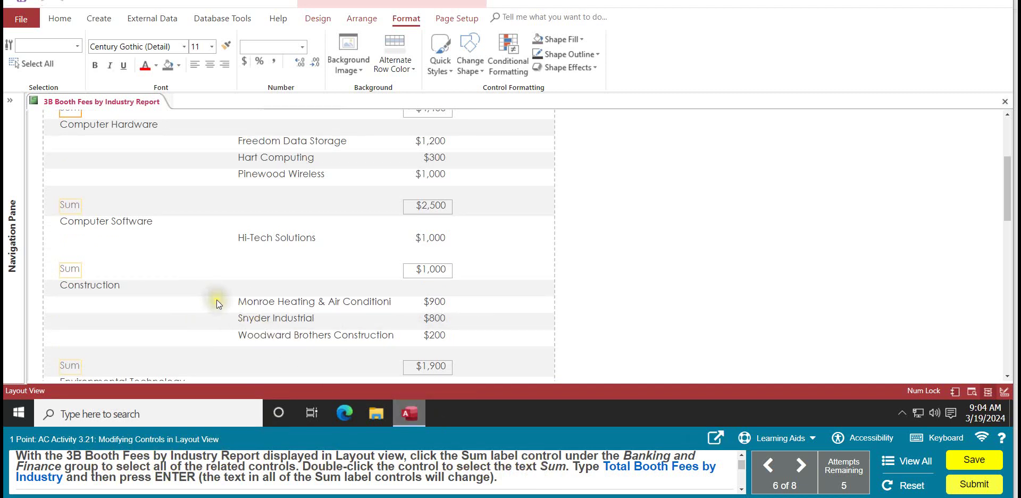
{"action": "scroll", "coordinate": [216, 300], "scroll_direction": "down", "scroll_amount": 10}
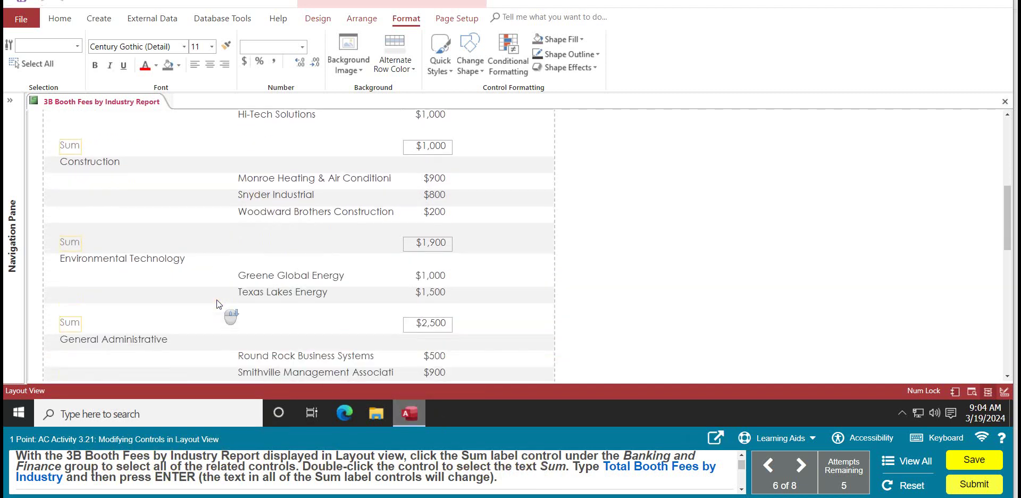
{"action": "scroll", "coordinate": [217, 300], "scroll_direction": "down", "scroll_amount": 10}
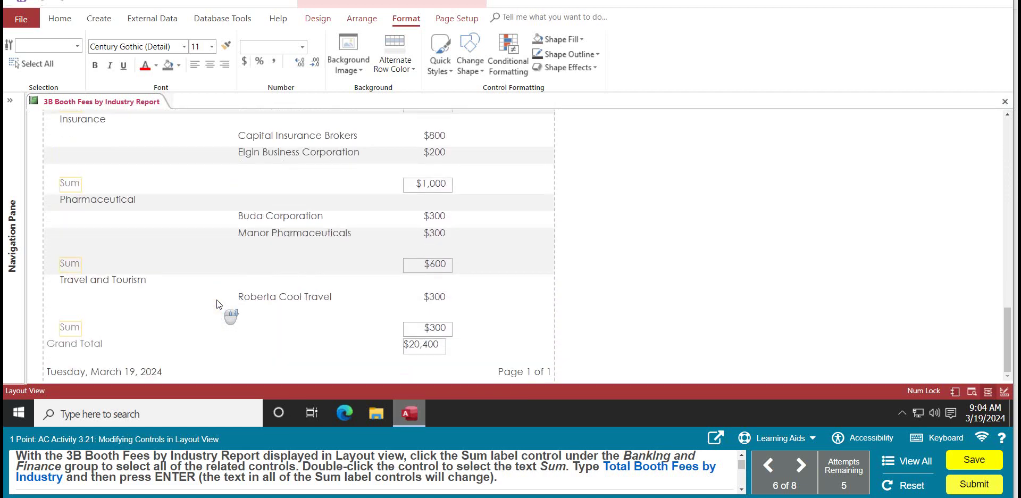
{"action": "scroll", "coordinate": [217, 301], "scroll_direction": "up", "scroll_amount": 20}
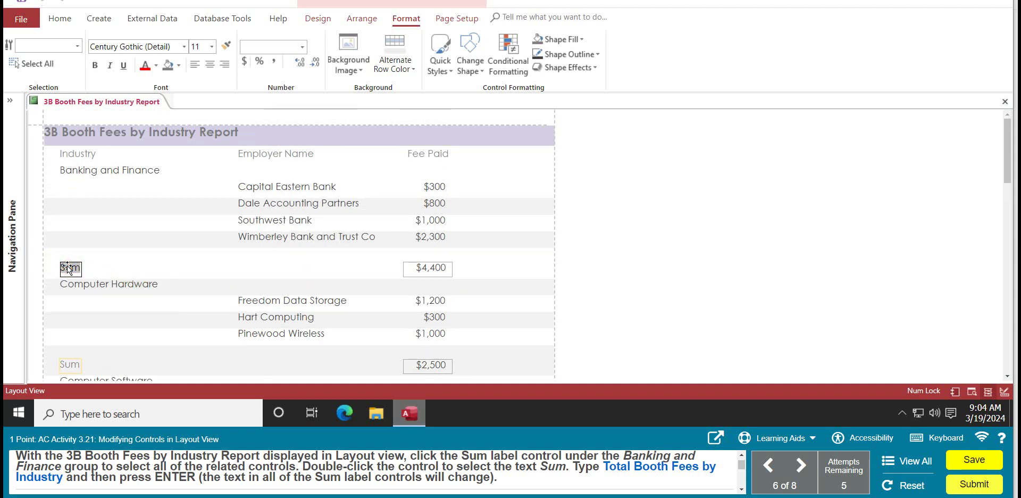
{"action": "type", "text": "Total Booth Fee"}
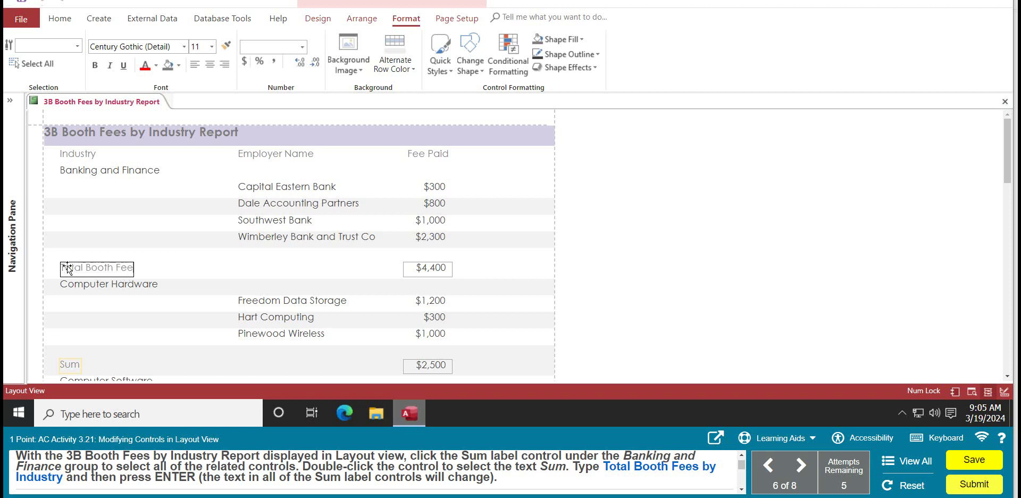
{"action": "type", "text": "s by Industry"}
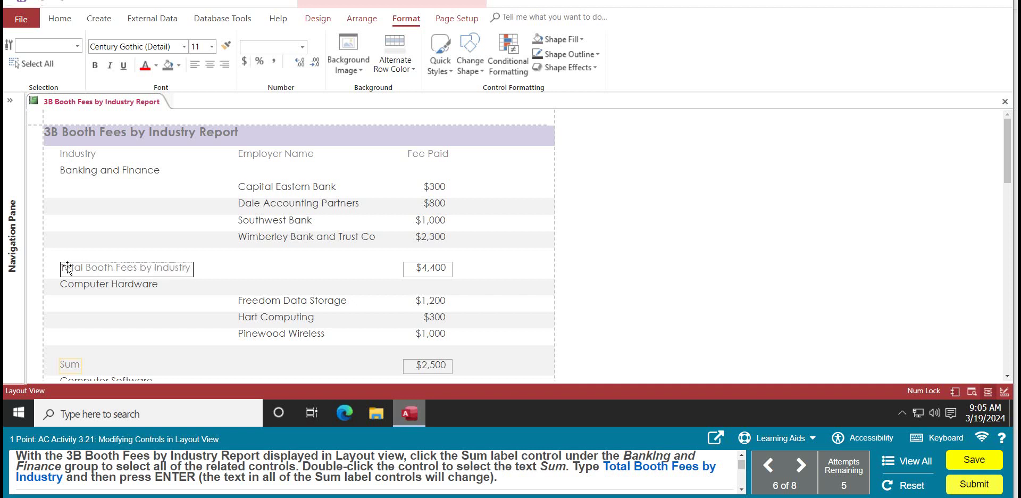
{"action": "key", "text": "BackSpace"}
{"action": "key", "text": "Return"}
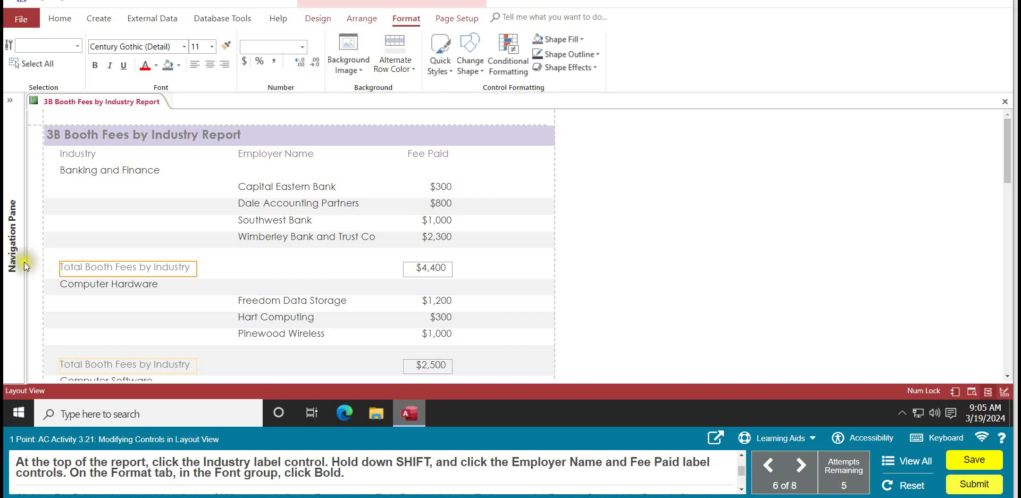
Make the Industry, Employer Name and Fee Paid label controls at the head of the report bold
{"action": "left_click", "coordinate": [88, 154]}
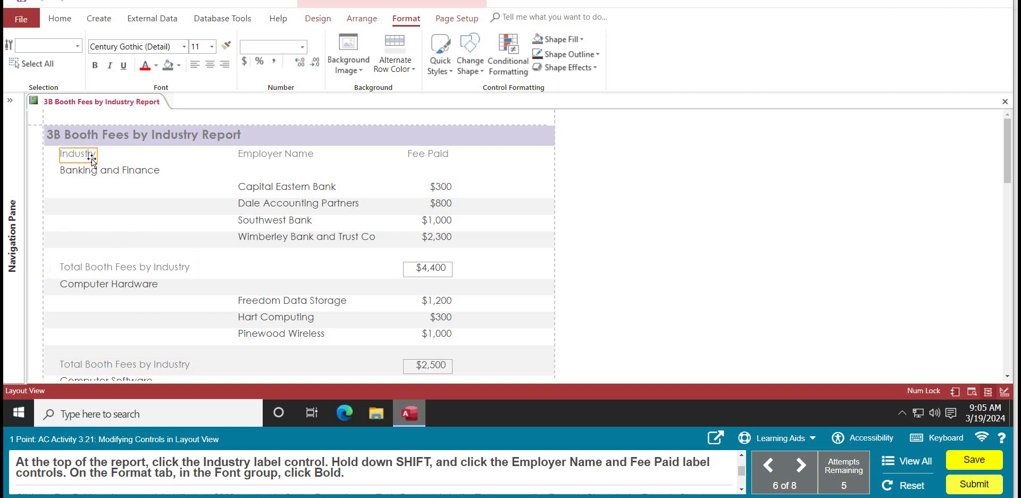
{"action": "left_click", "coordinate": [259, 160], "text": "shift"}
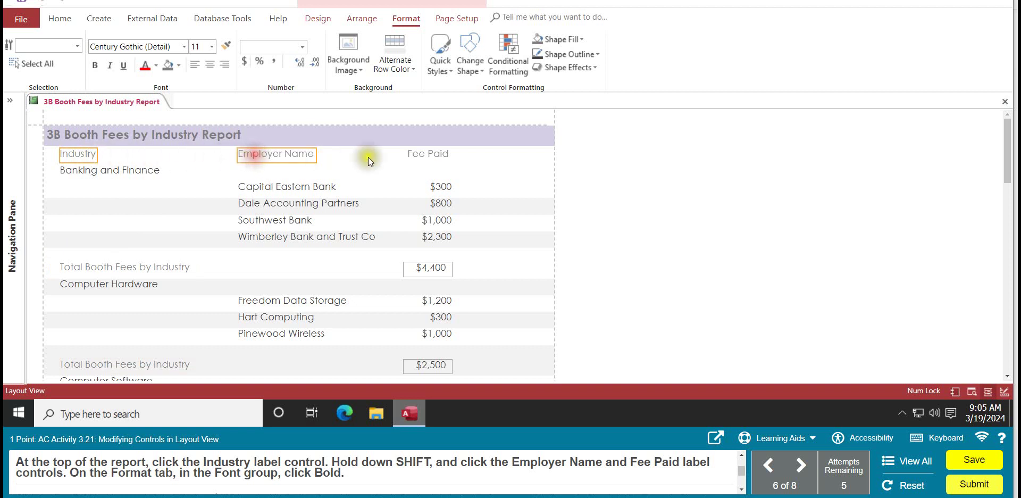
{"action": "left_click", "coordinate": [417, 155], "text": "shift"}
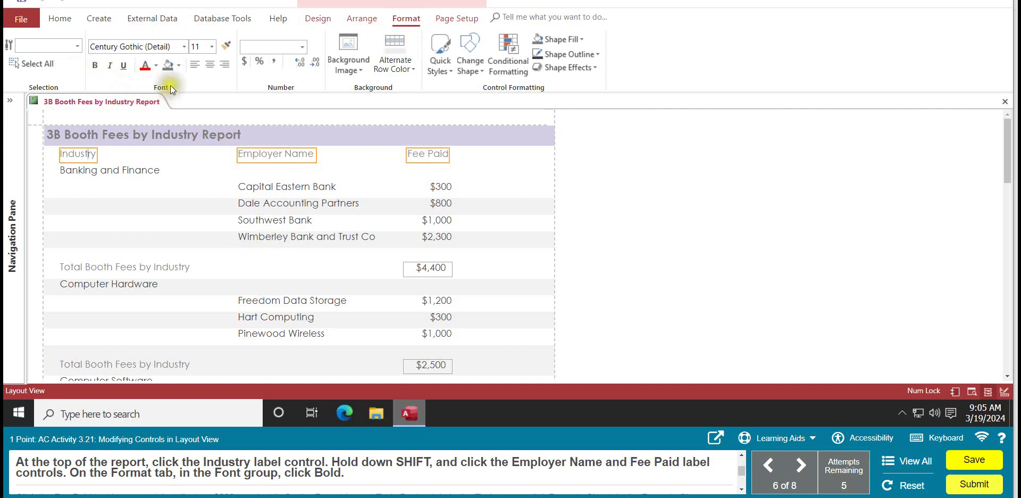
{"action": "left_click", "coordinate": [96, 65]}
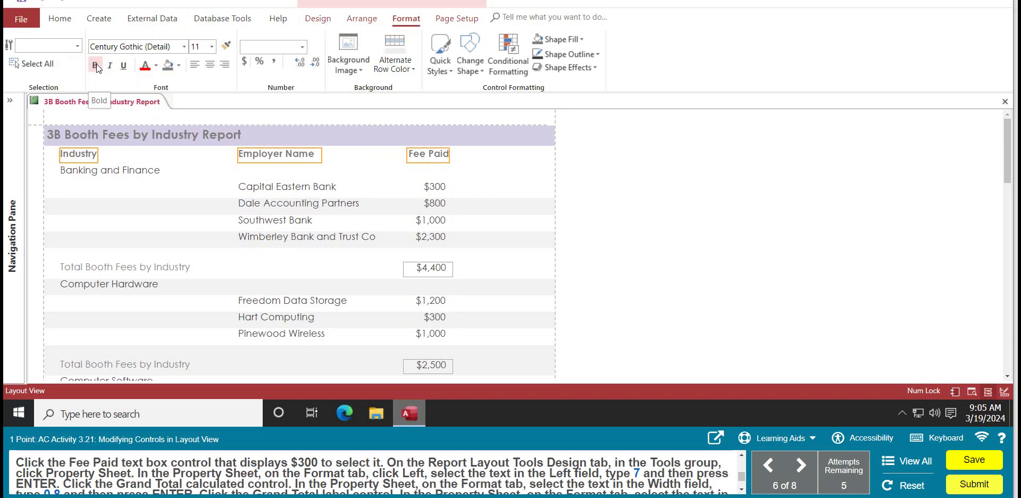
Set the Left property of the Fee Paid text box control to 7 in the Property Sheet
{"action": "left_click", "coordinate": [435, 187]}
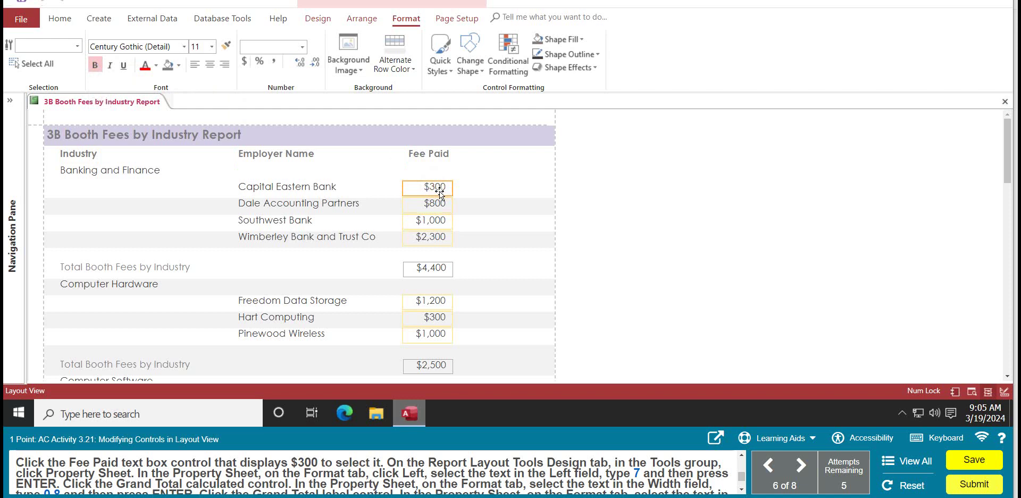
{"action": "left_click", "coordinate": [317, 22]}
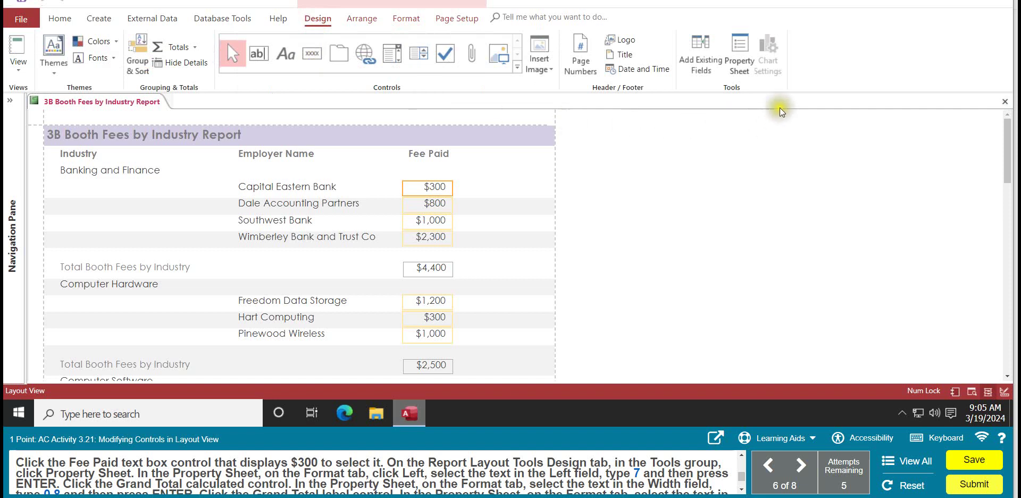
{"action": "left_click", "coordinate": [737, 63]}
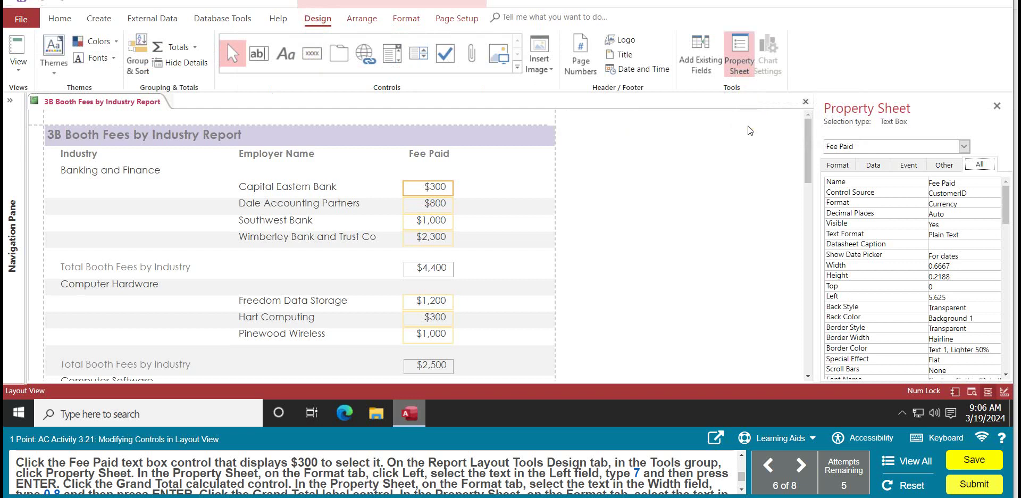
{"action": "left_click", "coordinate": [838, 166]}
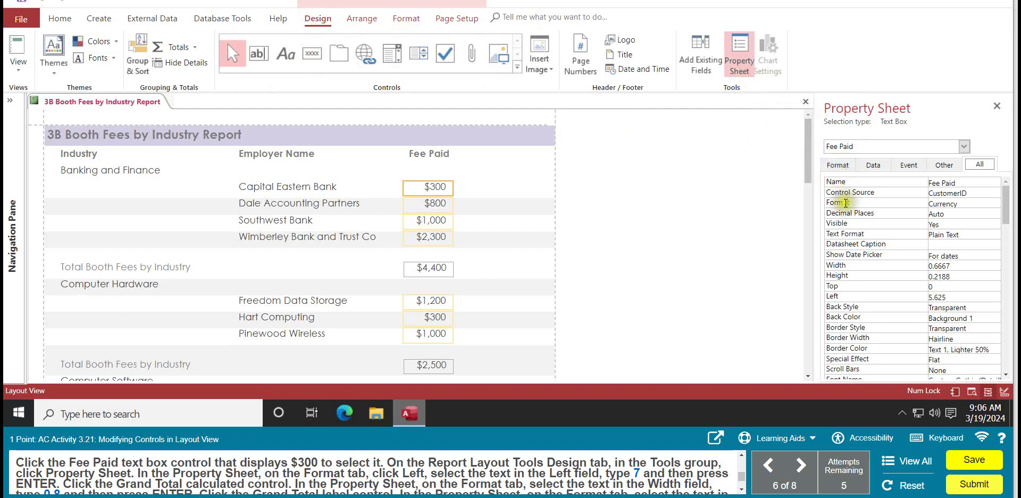
{"action": "left_click", "coordinate": [835, 297]}
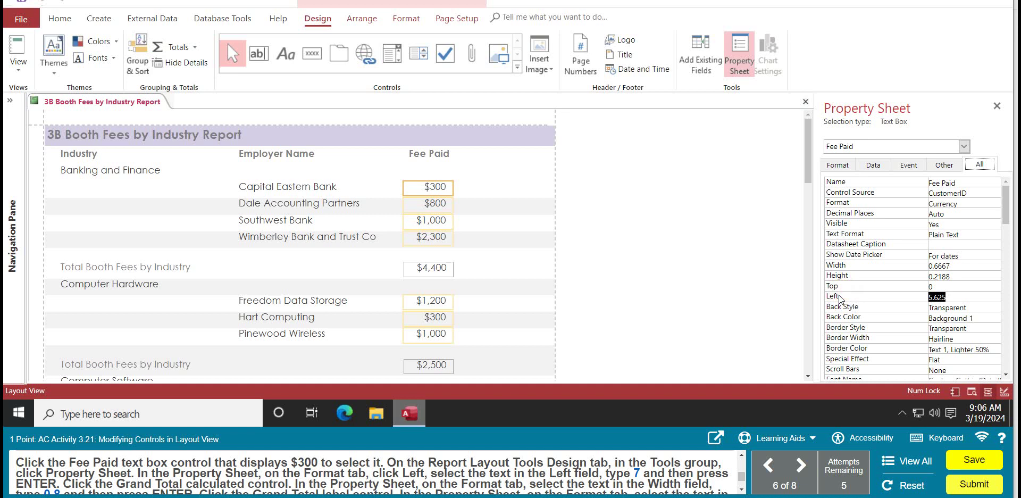
{"action": "type", "text": "7"}
{"action": "key", "text": "Return"}
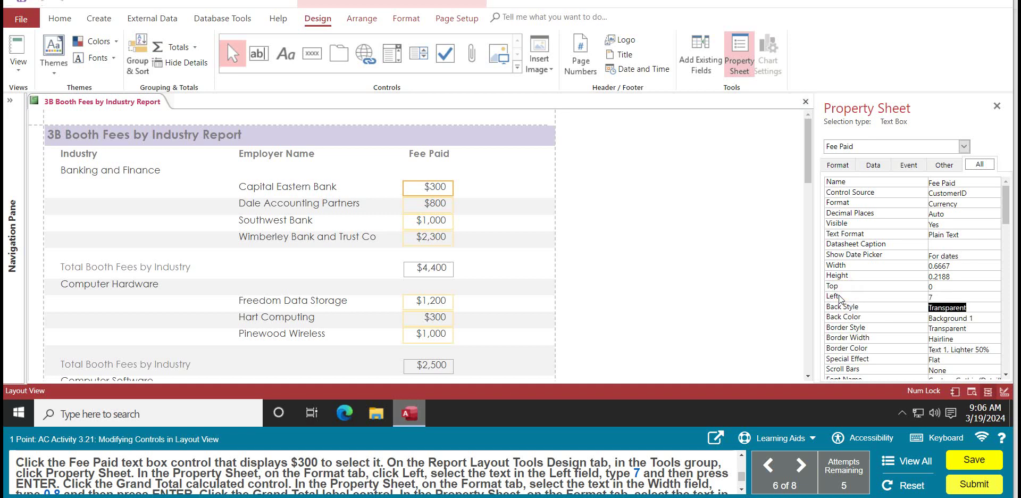
Set the Width property of the Grand Total calculated control at the end of the report to 0.8
{"action": "left_click", "coordinate": [743, 490]}
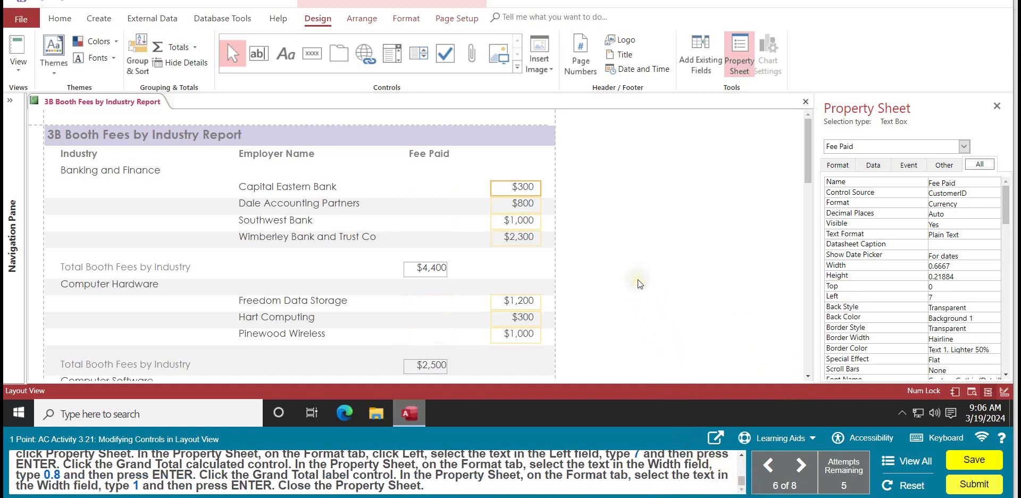
{"action": "scroll", "coordinate": [624, 278], "scroll_direction": "down", "scroll_amount": 15}
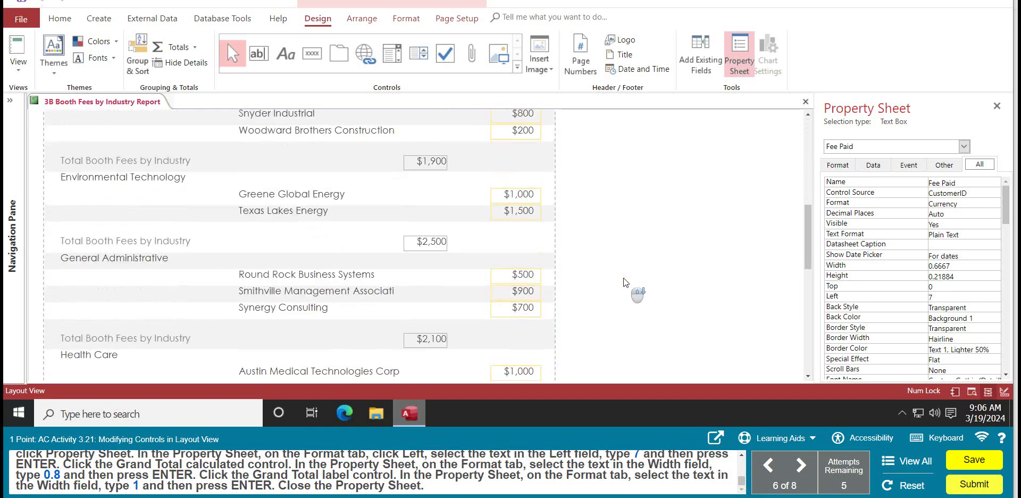
{"action": "scroll", "coordinate": [624, 279], "scroll_direction": "down", "scroll_amount": 10}
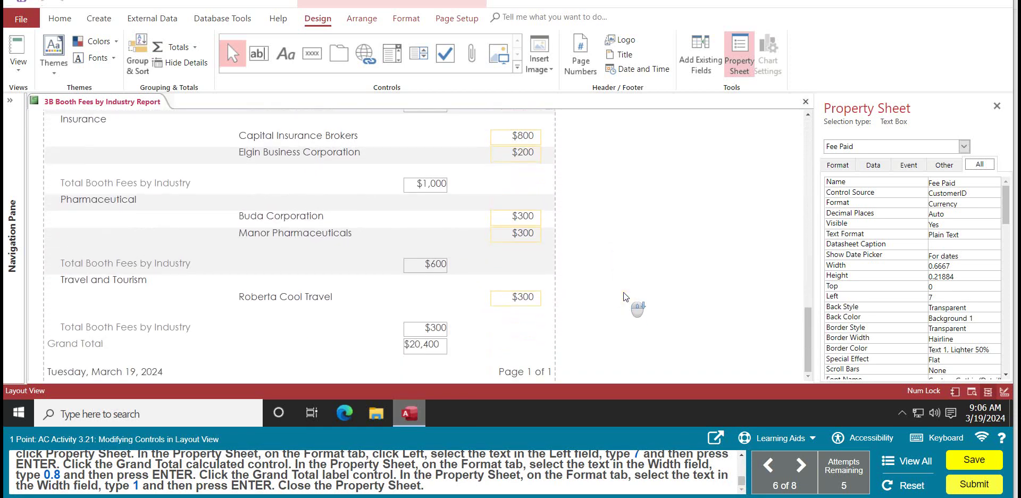
{"action": "left_click", "coordinate": [439, 345]}
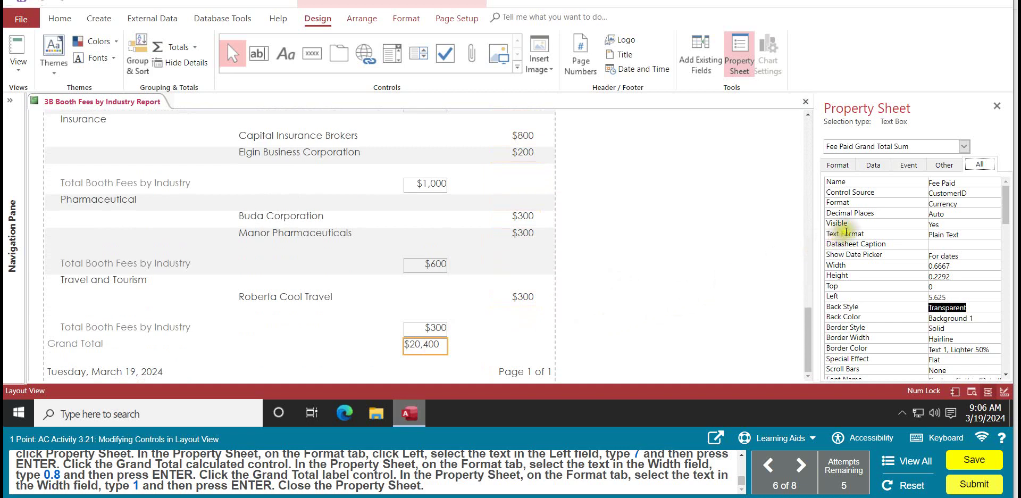
{"action": "left_click", "coordinate": [844, 265]}
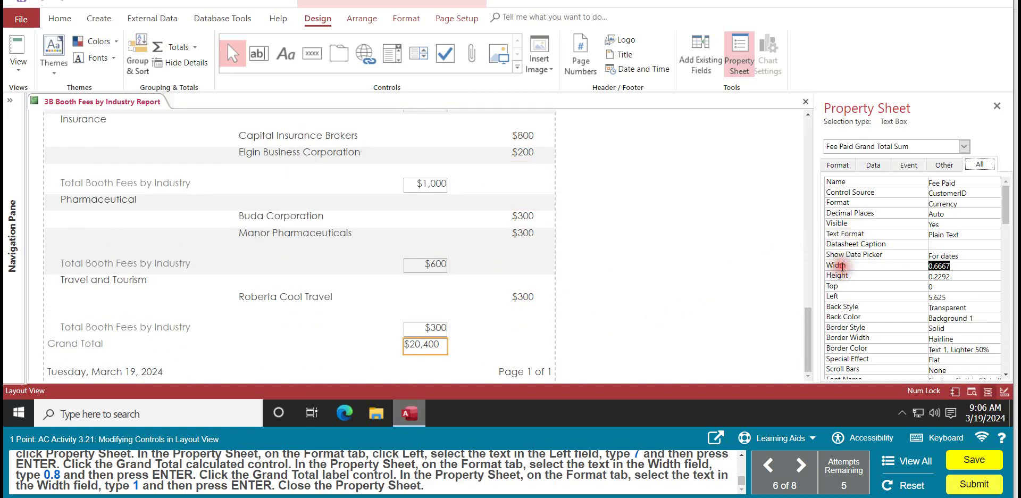
{"action": "type", "text": "0.8"}
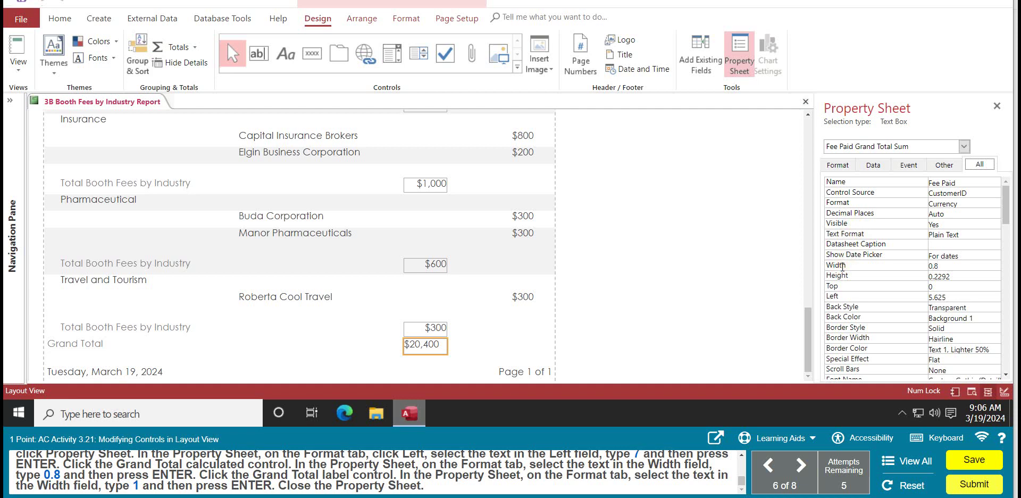
{"action": "key", "text": "Return"}
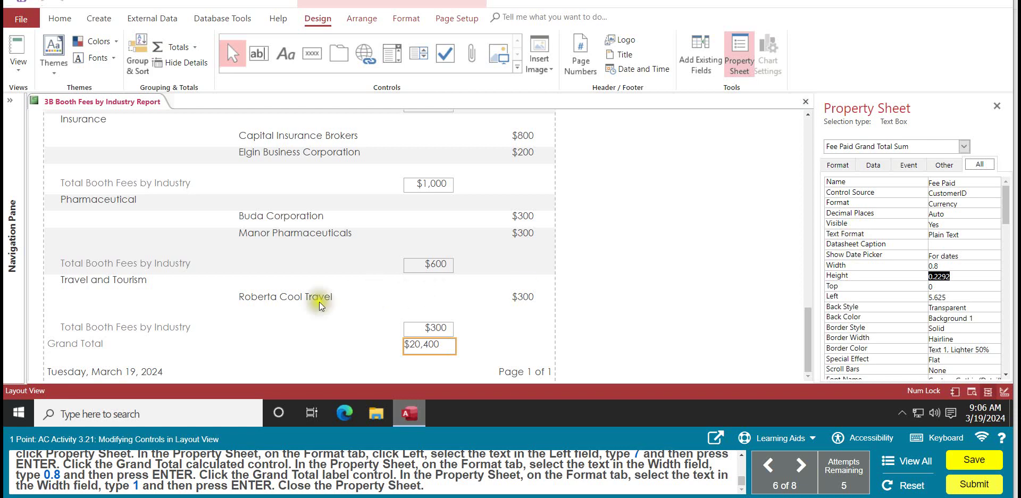
Set the Width property of the Grand Total label control to 1 and close the Property Sheet
{"action": "left_click", "coordinate": [95, 347]}
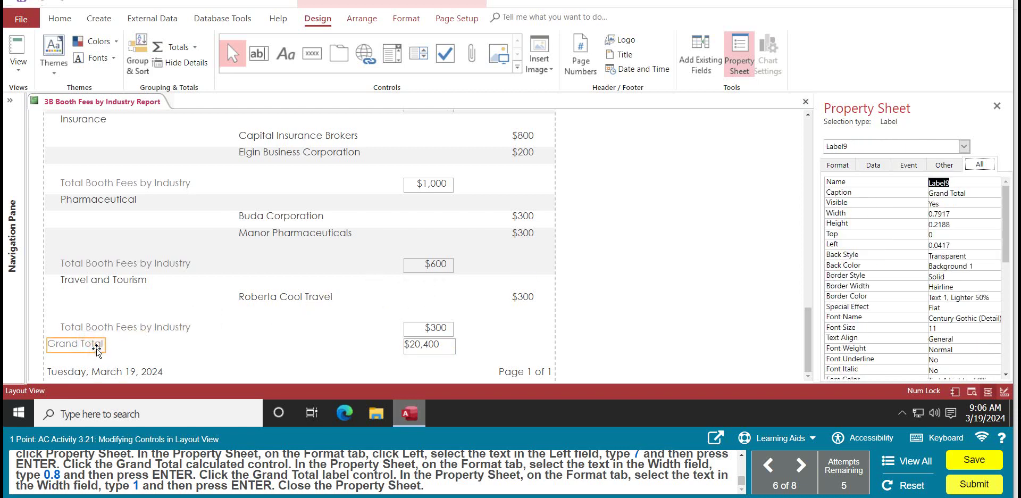
{"action": "left_click", "coordinate": [707, 332]}
{"action": "left_click", "coordinate": [856, 212]}
{"action": "type", "text": "1"}
{"action": "key", "text": "Return"}
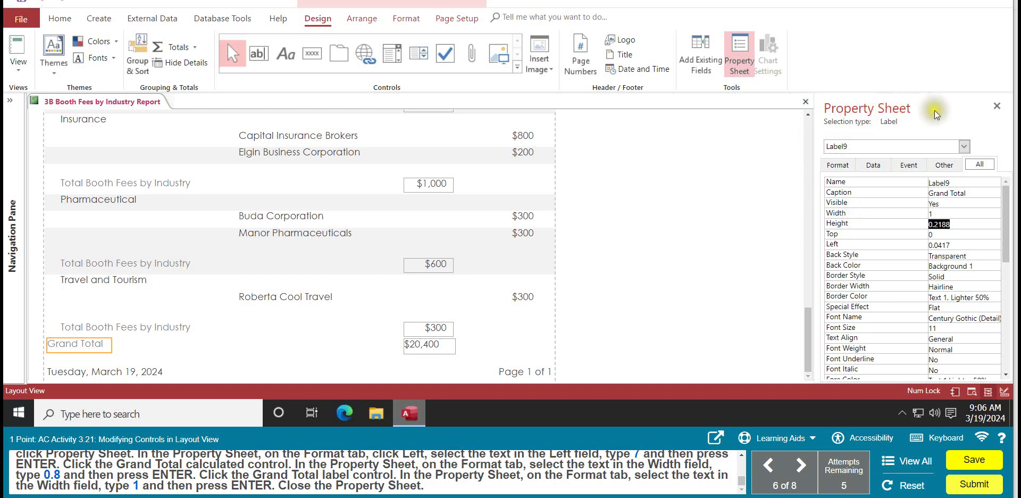
{"action": "left_click", "coordinate": [996, 108]}
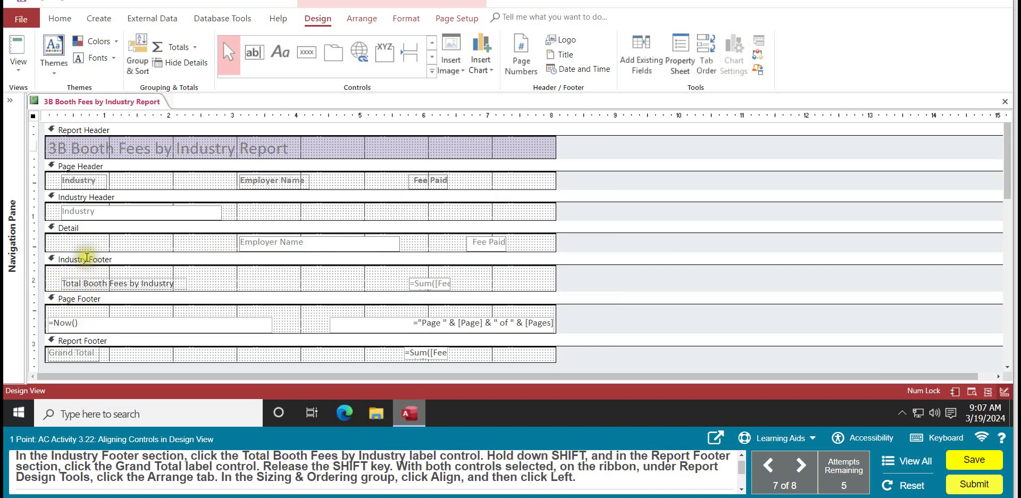
Left-align the Total Booth Fees by Industry label in the Industry Footer with the Grand Total label in the Report Footer
{"action": "left_click", "coordinate": [85, 282]}
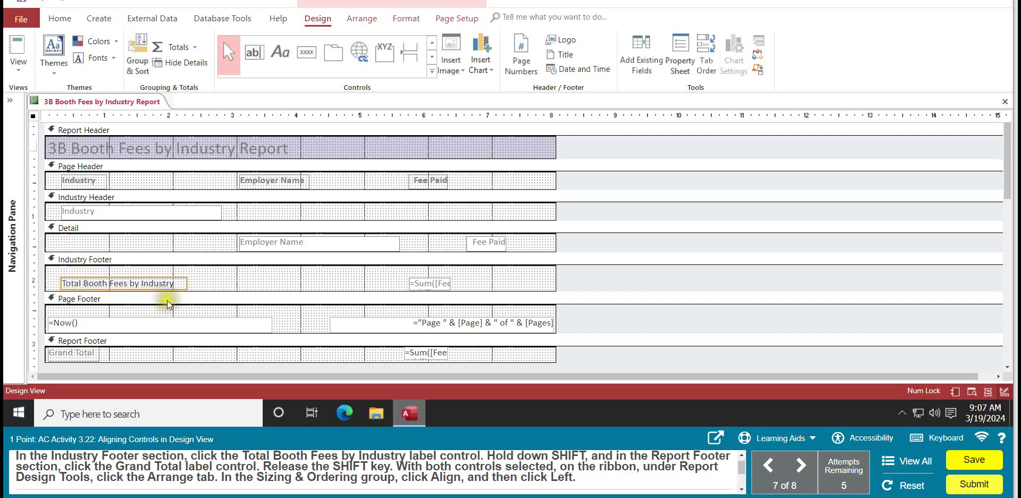
{"action": "left_click", "coordinate": [81, 354], "text": "shift"}
{"action": "left_click", "coordinate": [375, 18]}
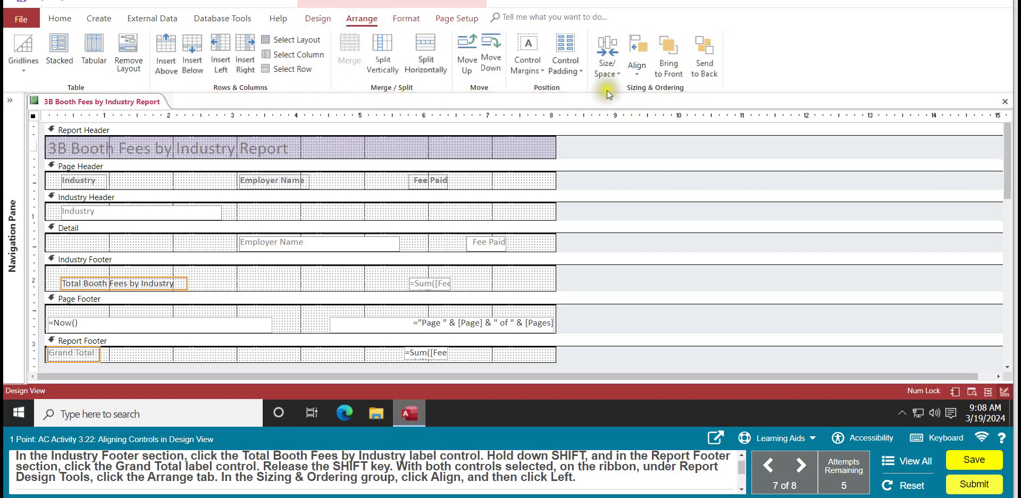
{"action": "left_click", "coordinate": [639, 74]}
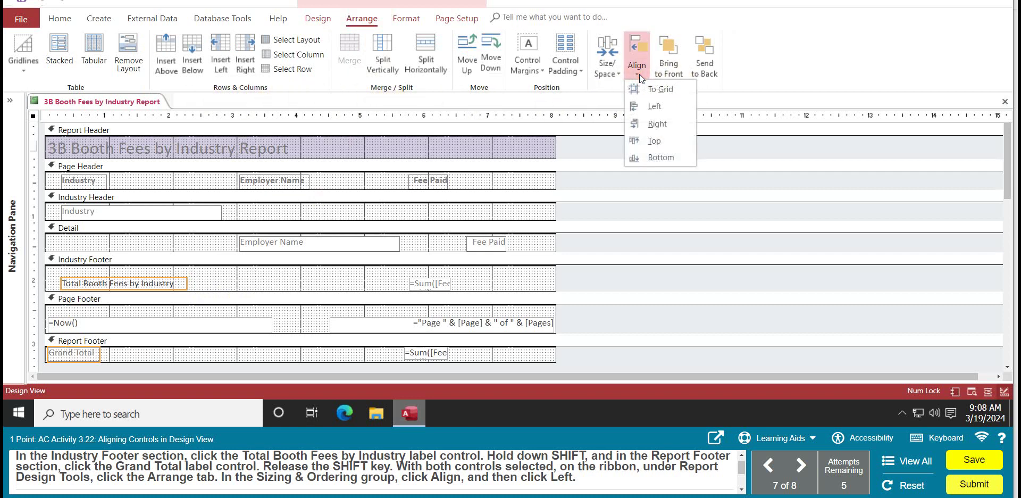
{"action": "left_click", "coordinate": [650, 107]}
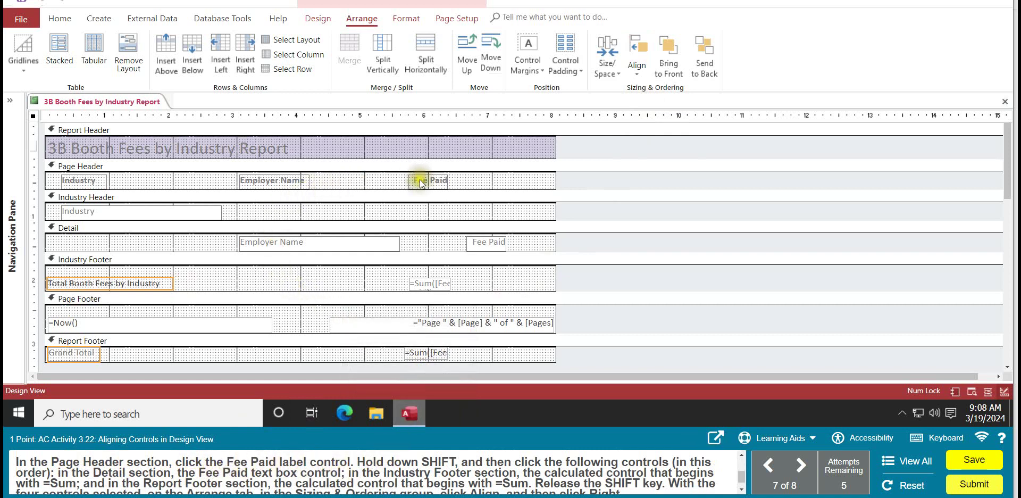
Right-align the Page Header's Fee Paid label, the Detail section's Fee Paid text box, and the =Sum calculated controls in the Industry Footer and Report Footer
{"action": "left_click", "coordinate": [440, 182]}
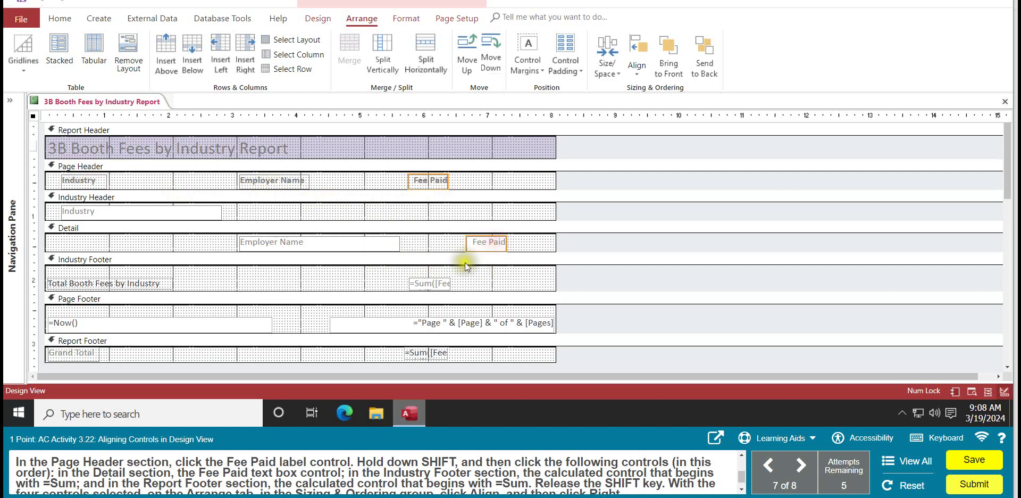
{"action": "left_click", "coordinate": [431, 281], "text": "shift"}
{"action": "left_click", "coordinate": [432, 352], "text": "shift"}
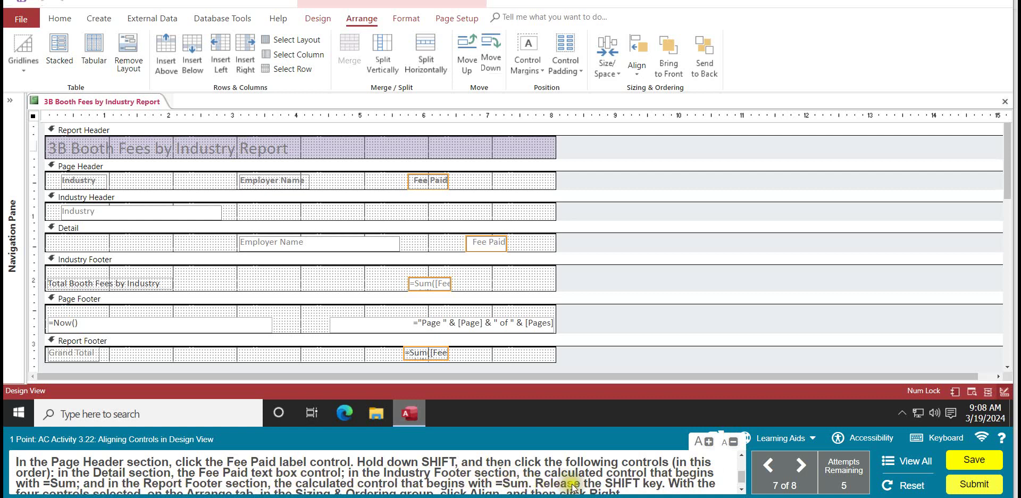
{"action": "left_click", "coordinate": [742, 490]}
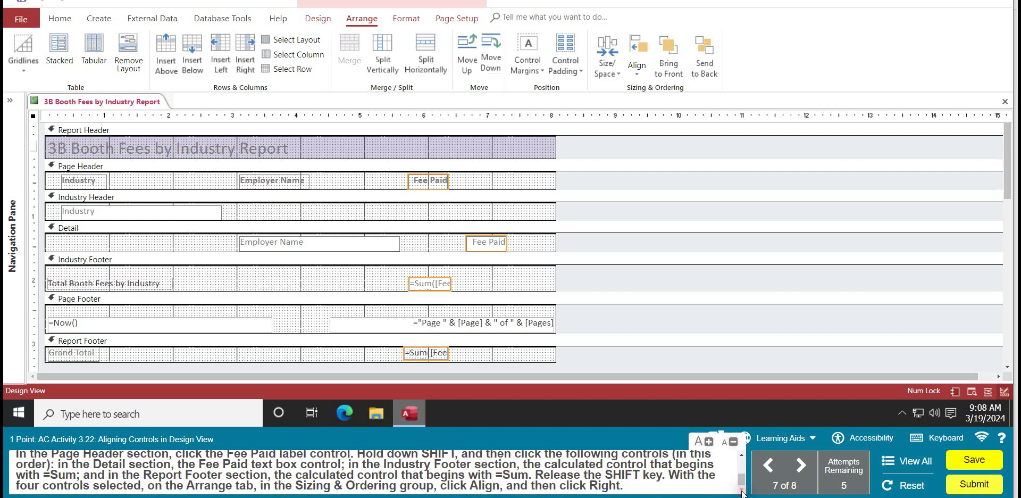
{"action": "scroll", "coordinate": [720, 310], "scroll_direction": "down", "scroll_amount": 2}
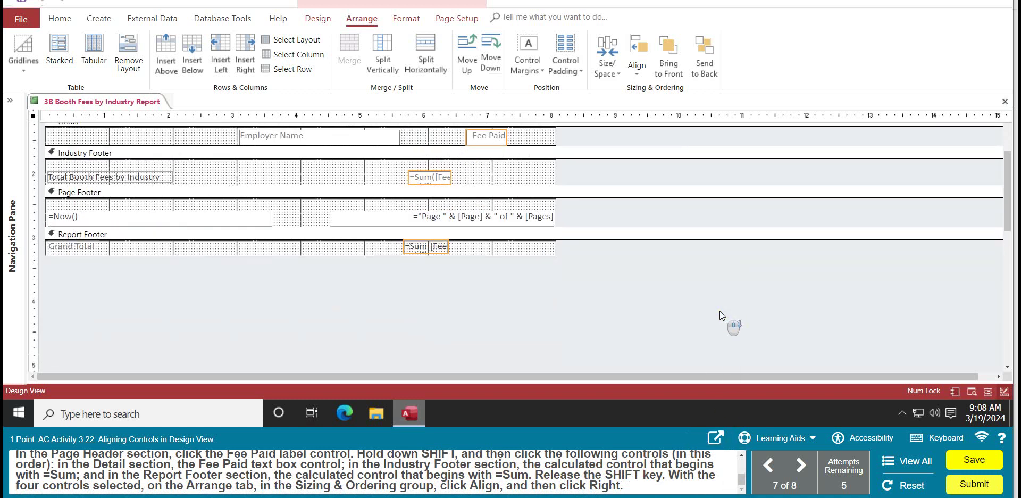
{"action": "scroll", "coordinate": [719, 311], "scroll_direction": "up", "scroll_amount": 2}
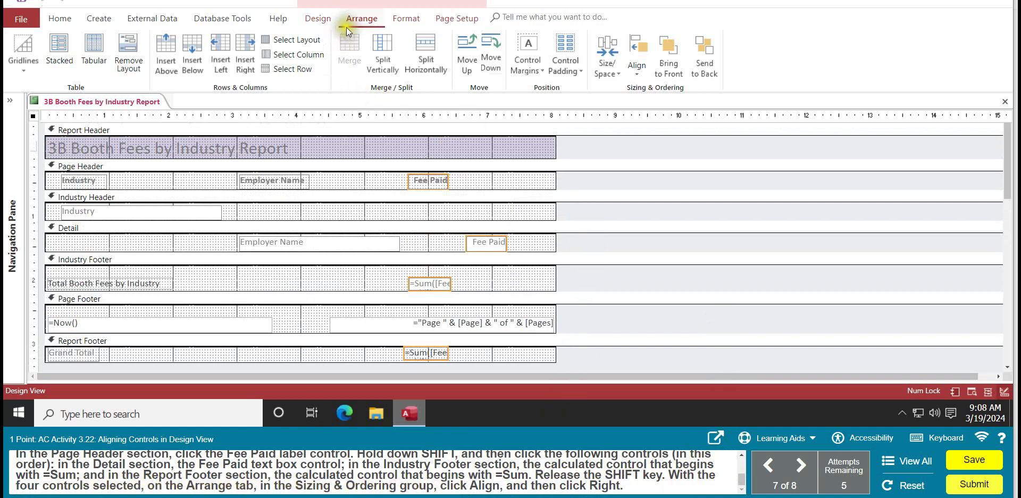
{"action": "left_click", "coordinate": [638, 74]}
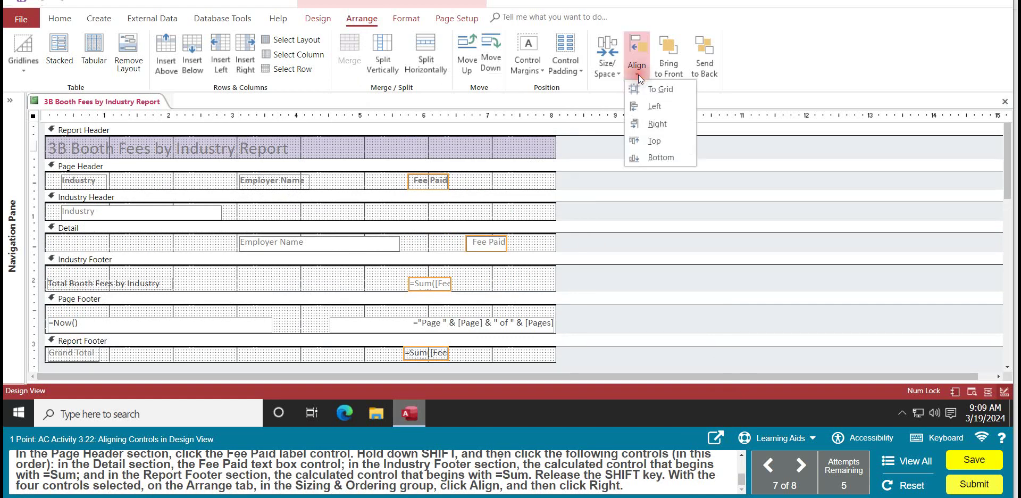
{"action": "left_click", "coordinate": [660, 126]}
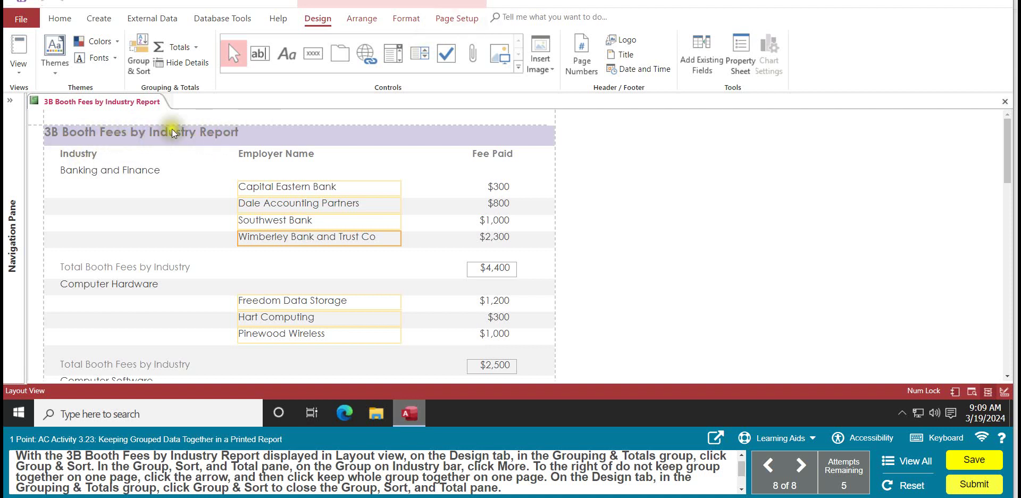
Set the Industry group to keep whole group together on one page, and close the Group, Sort, and Total pane
{"action": "mouse_move", "coordinate": [330, 456]}
{"action": "left_click", "coordinate": [136, 52]}
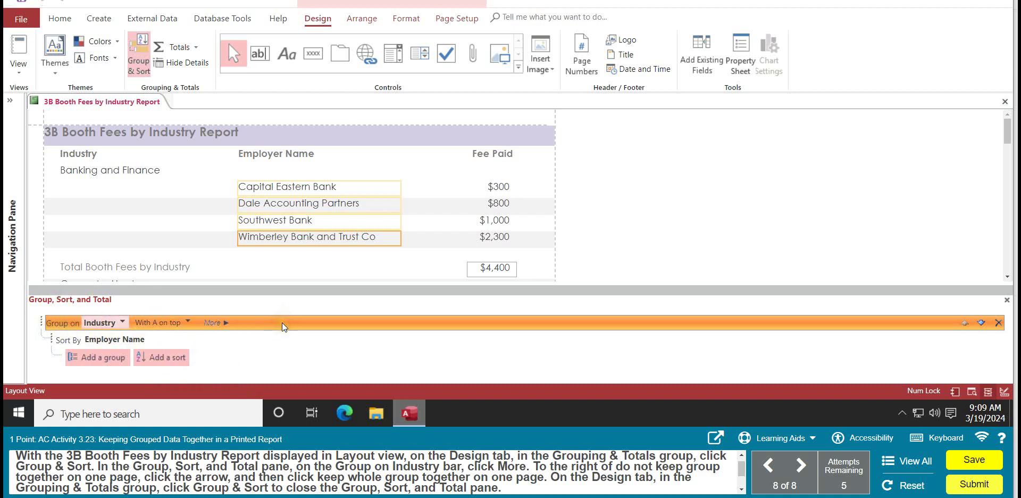
{"action": "left_click", "coordinate": [227, 326]}
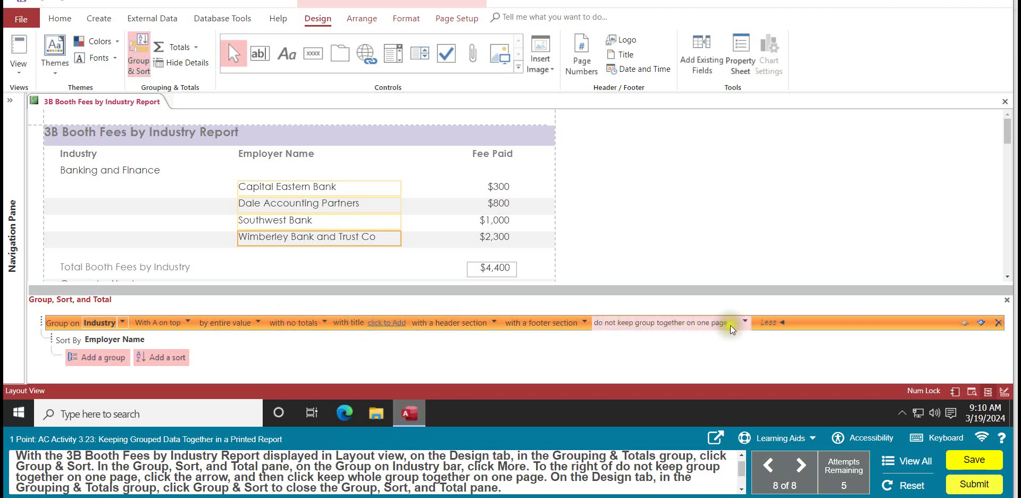
{"action": "left_click", "coordinate": [746, 322]}
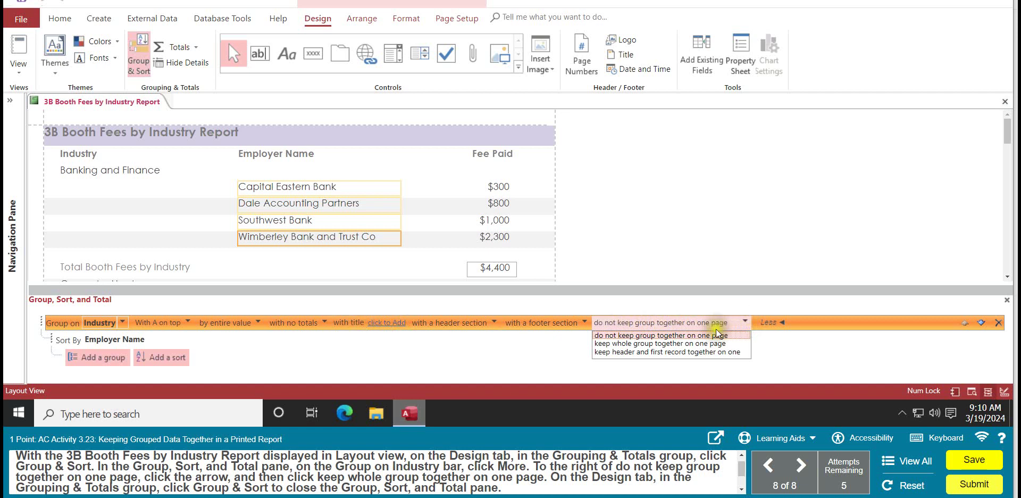
{"action": "left_click", "coordinate": [673, 344]}
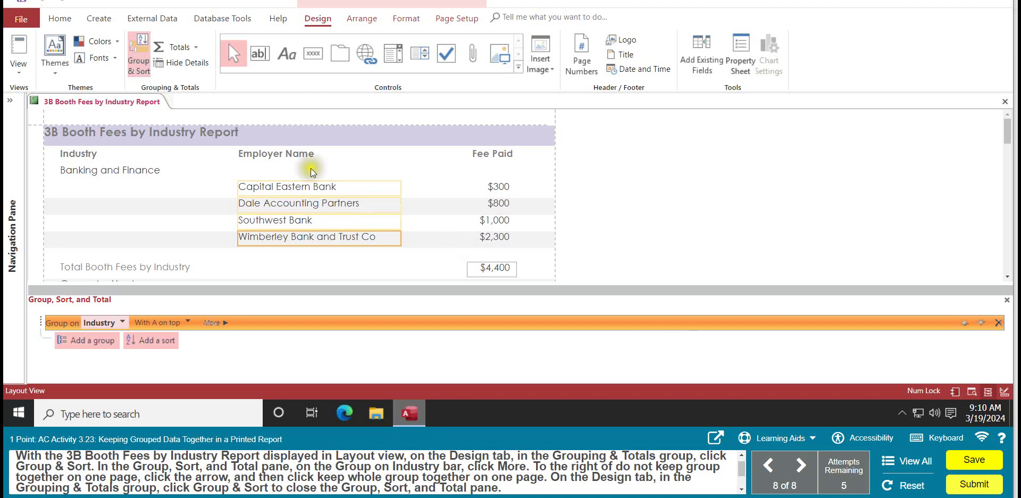
{"action": "left_click", "coordinate": [137, 60]}
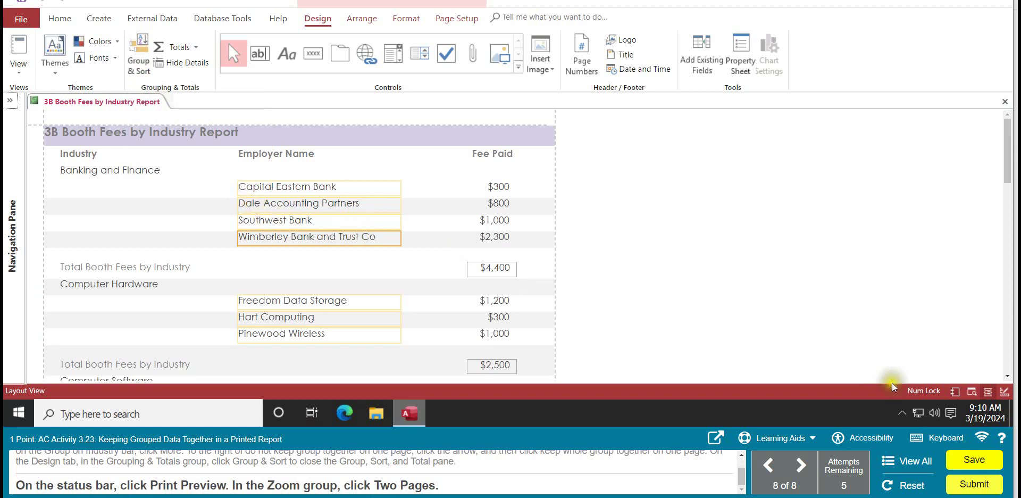
Display the report in Print Preview with two pages side by side and submit the finished assignment
{"action": "left_click", "coordinate": [972, 393]}
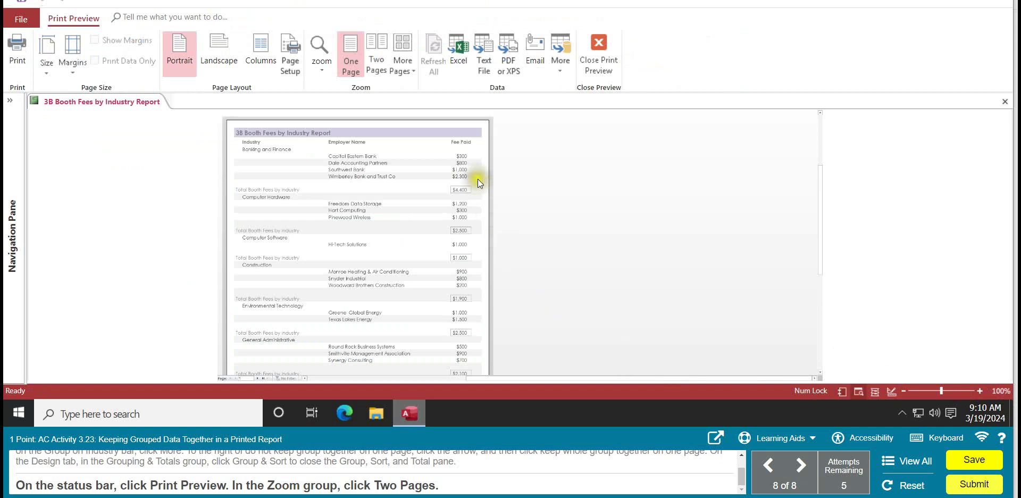
{"action": "left_click", "coordinate": [379, 63]}
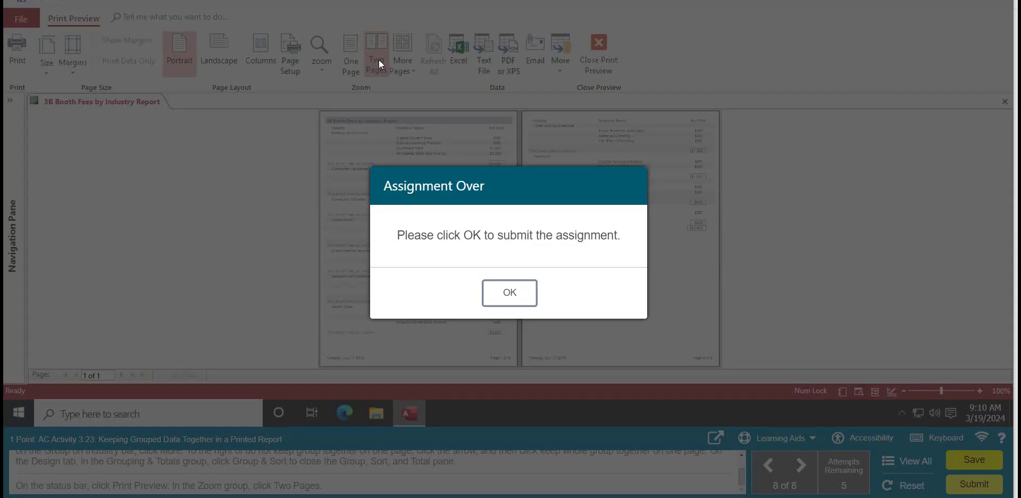
{"action": "left_click", "coordinate": [508, 294]}
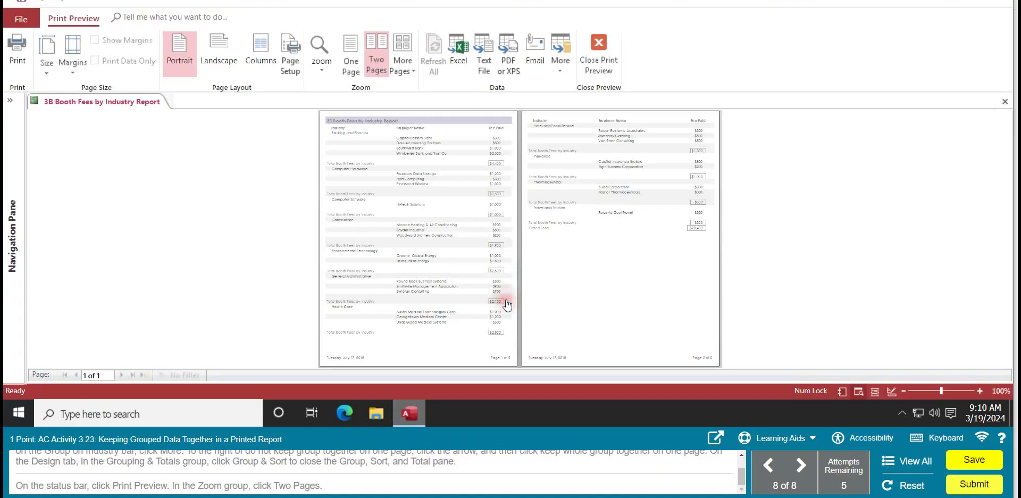